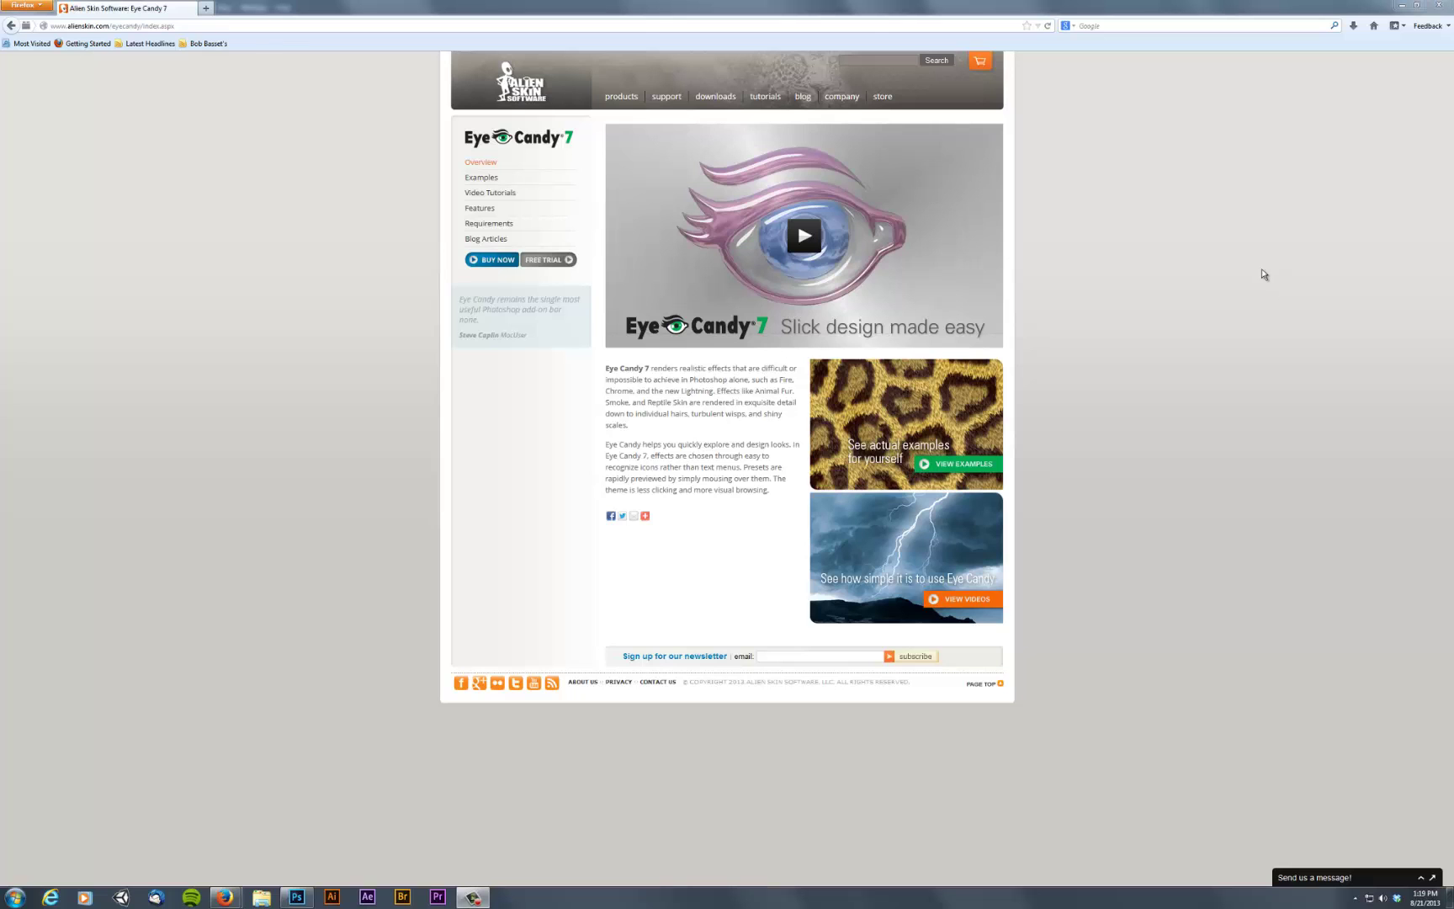
Step: Close the Alien Skin Eye Candy 7 page in Firefox
click(1440, 9)
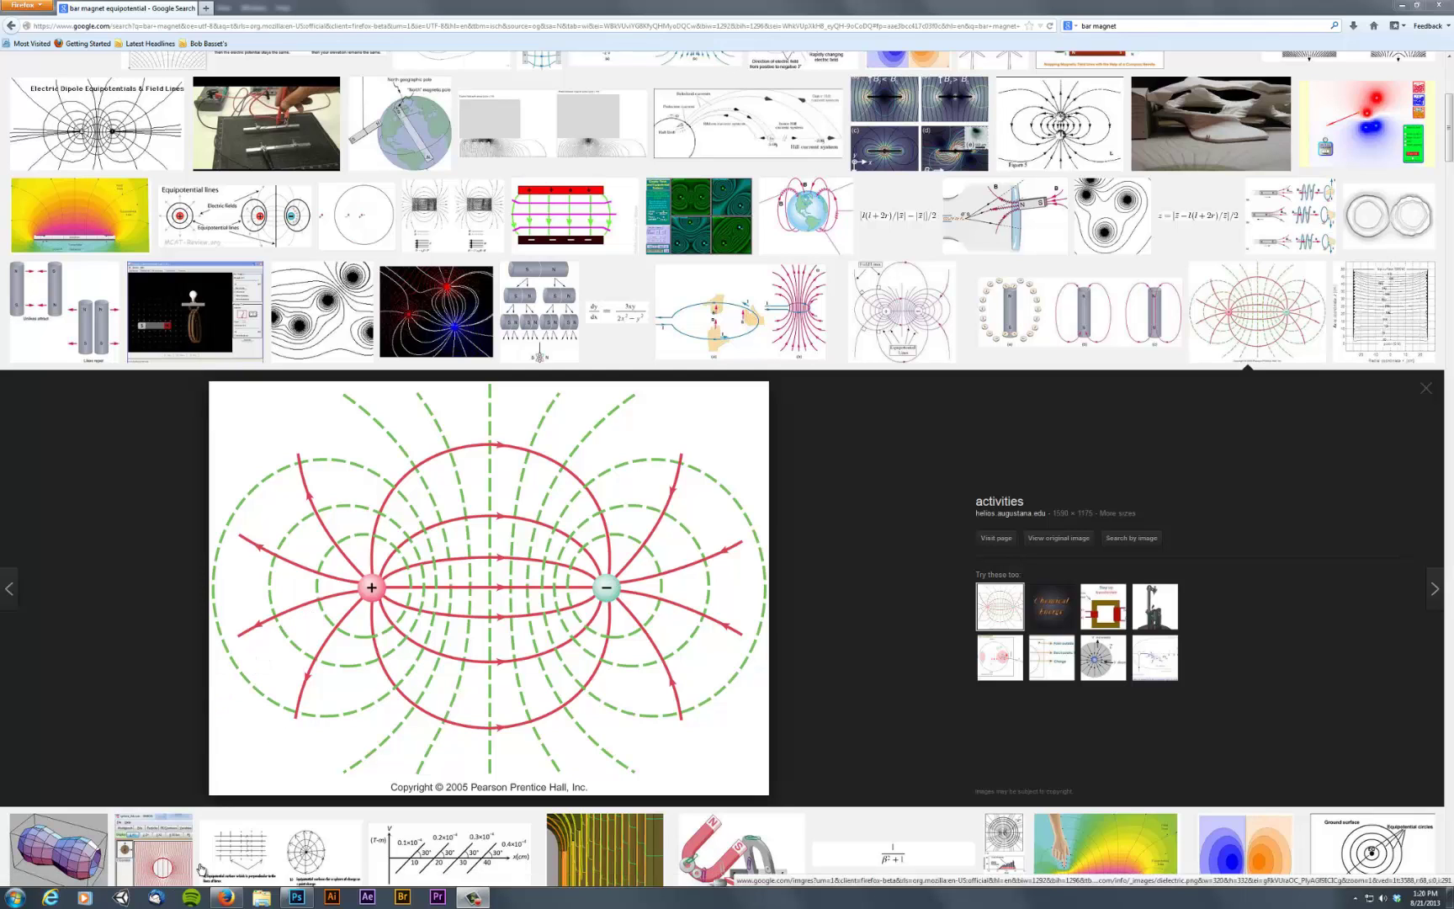
Step: In Photoshop, select Layer 2 and launch Eye Candy 6 Textures > Swirl
click(296, 896)
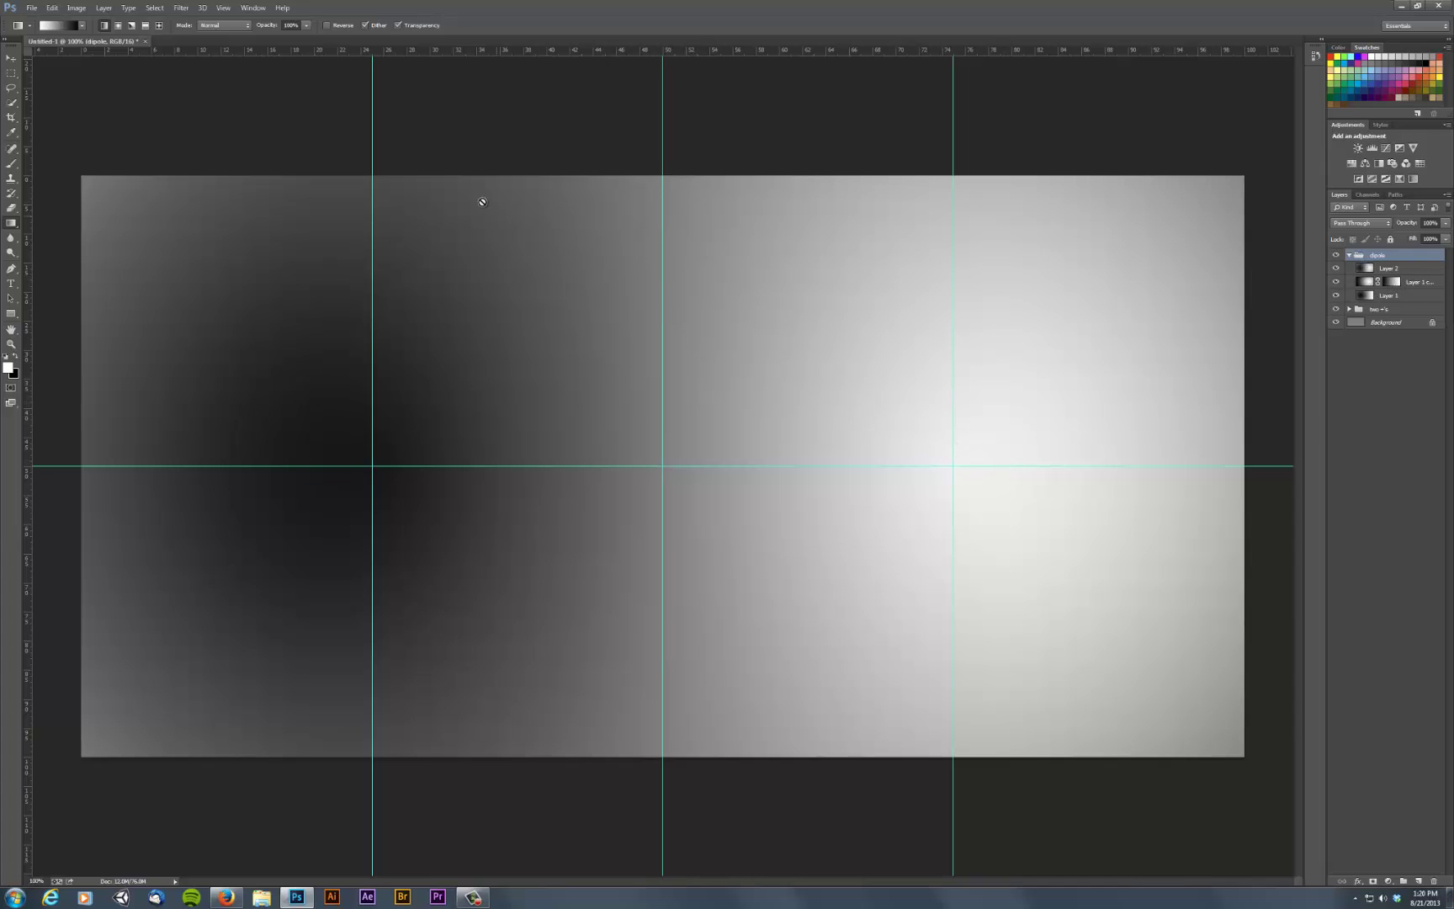
click(1413, 269)
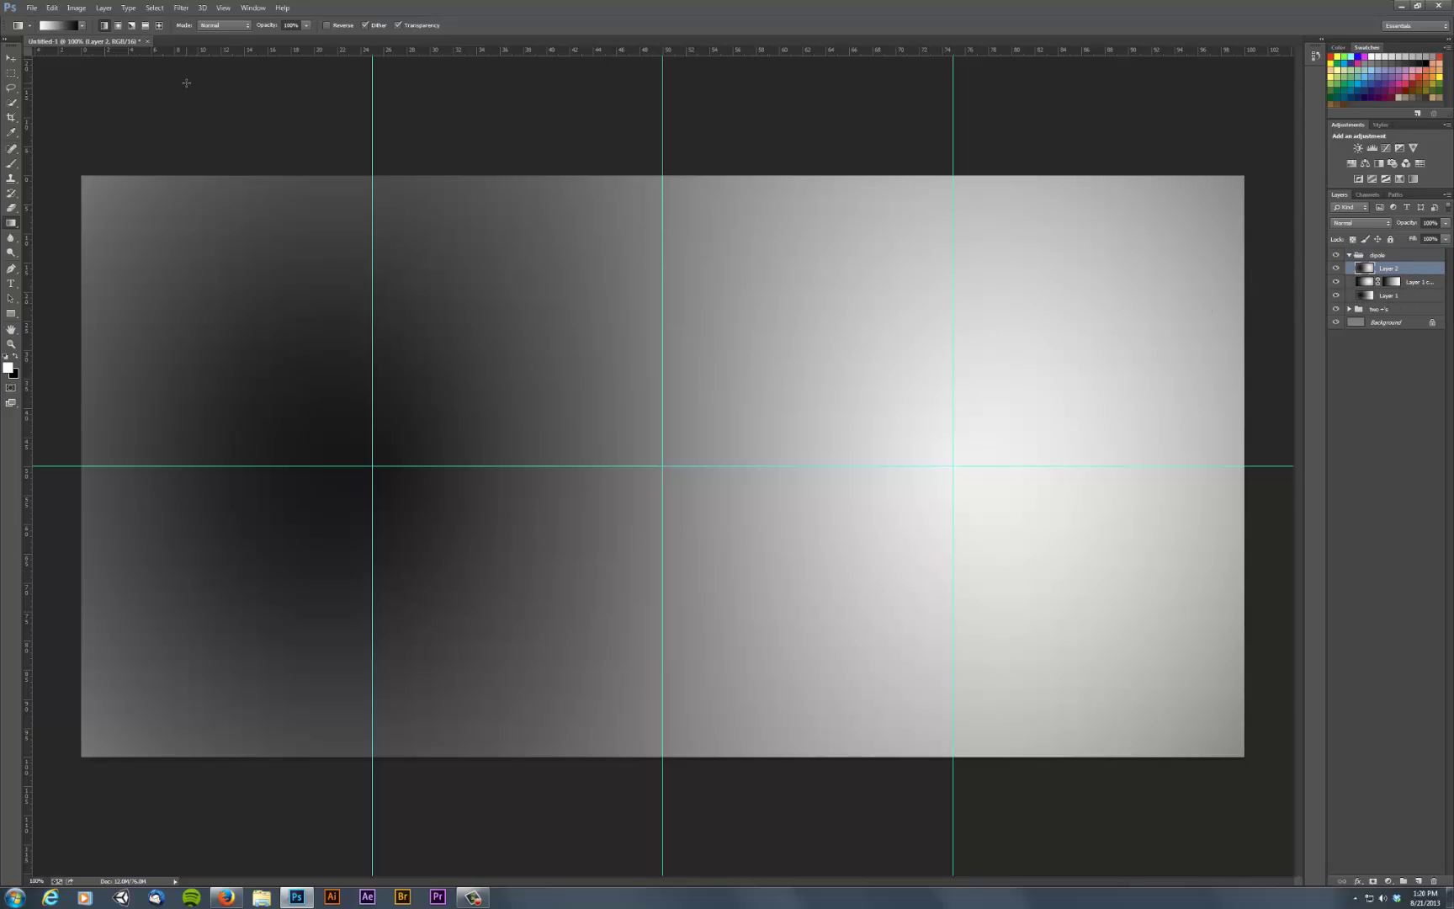
click(181, 7)
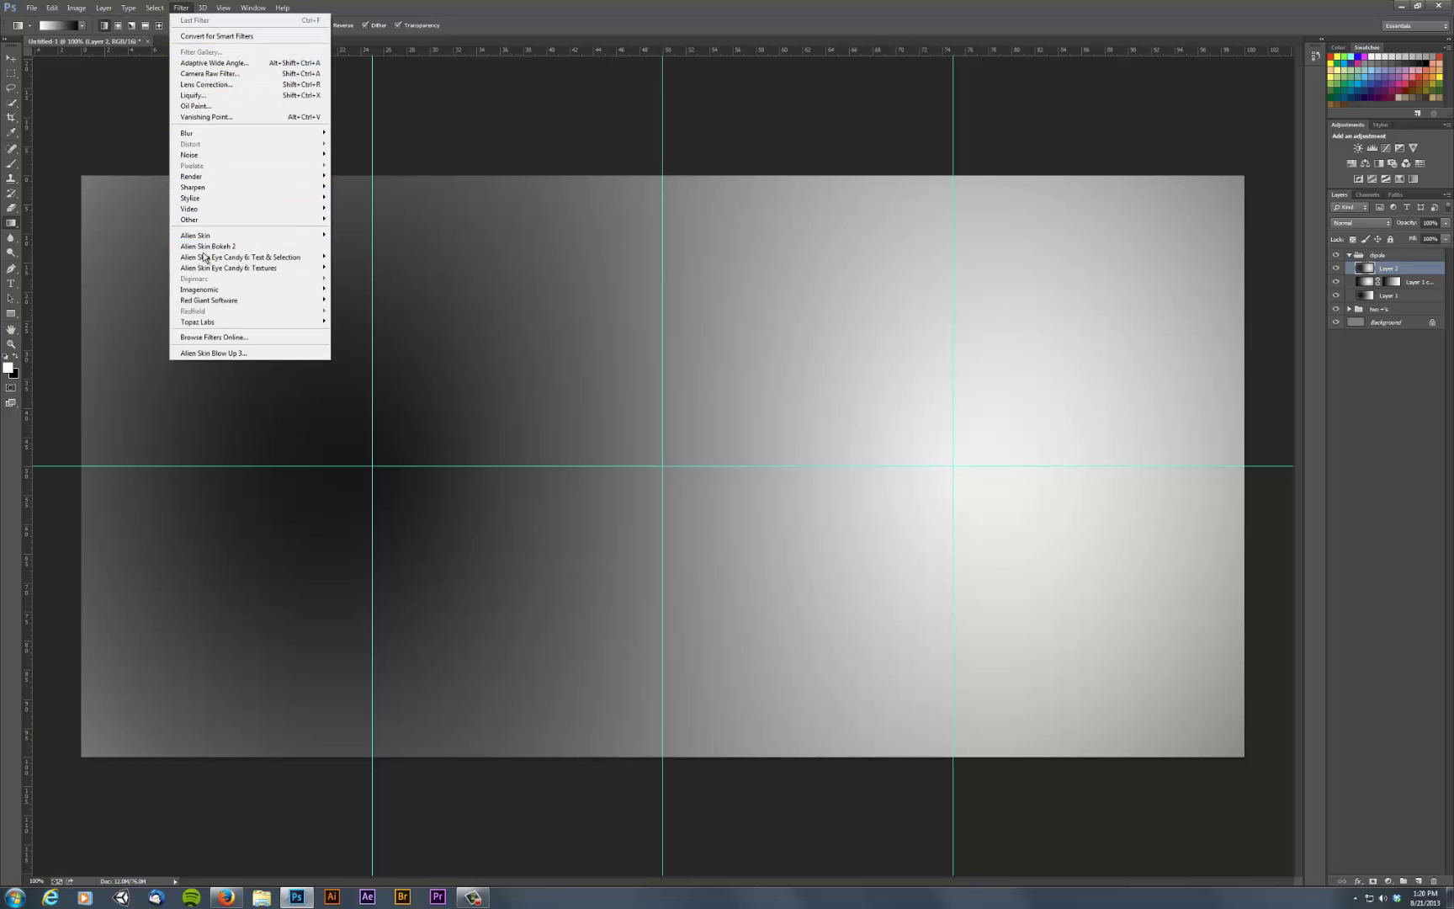
mouse_move(205, 257)
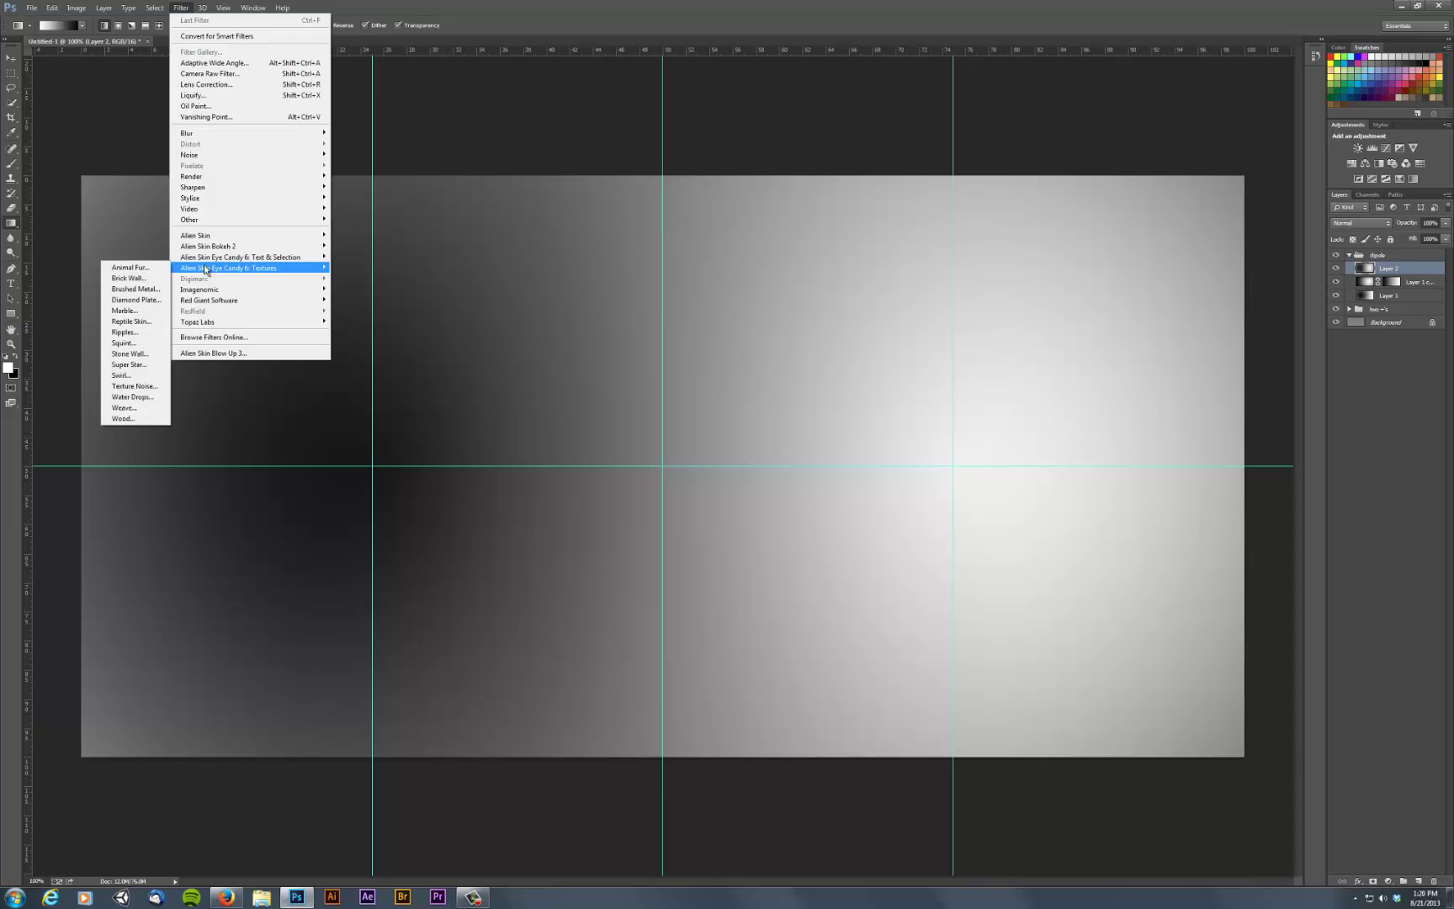
click(122, 375)
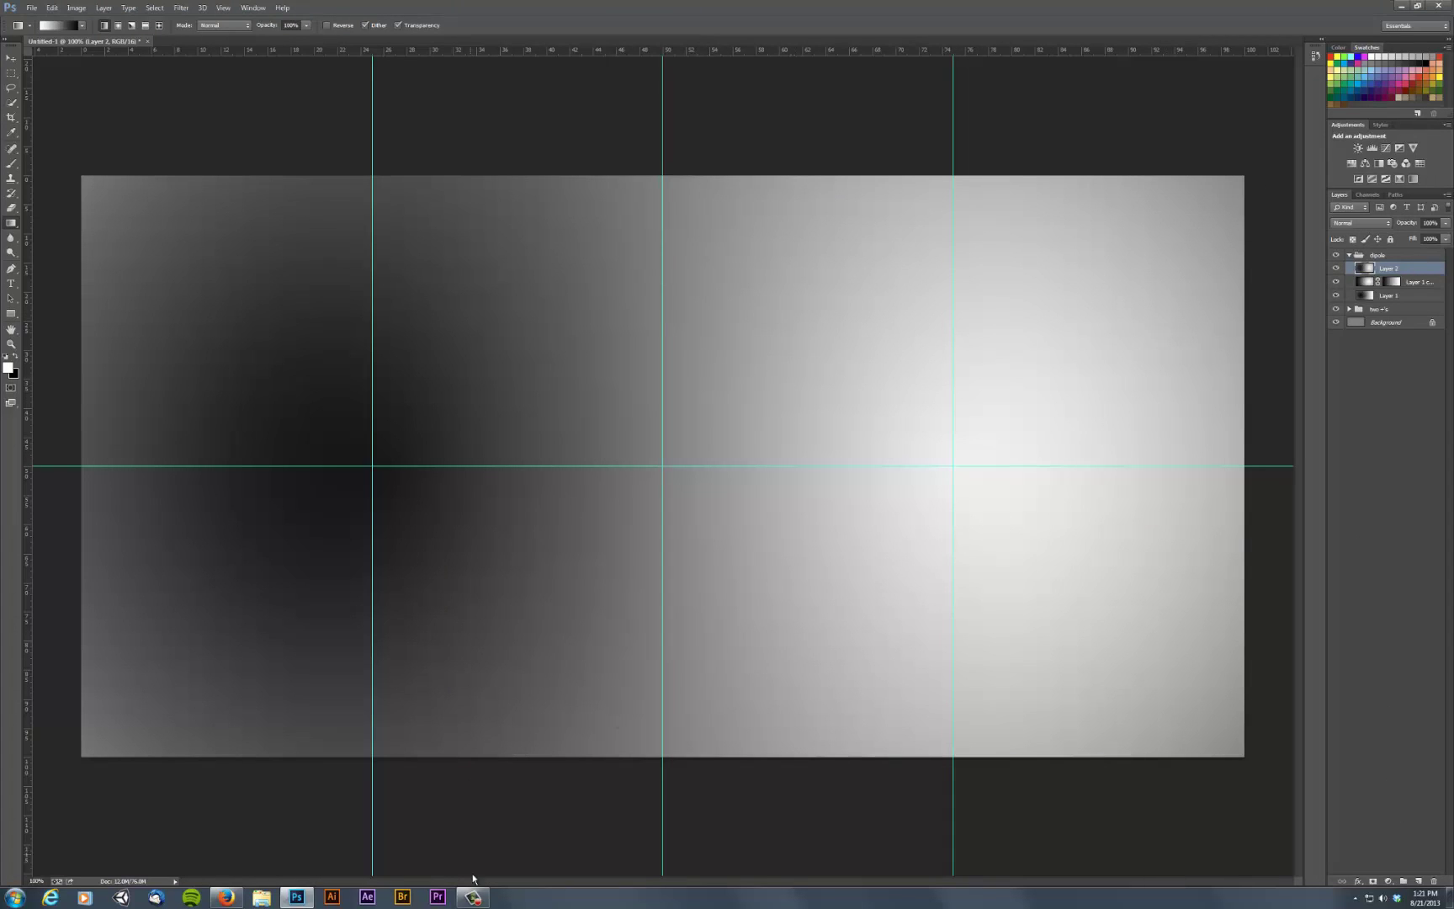
Step: Return to the Google Images dipole reference in Firefox
click(229, 899)
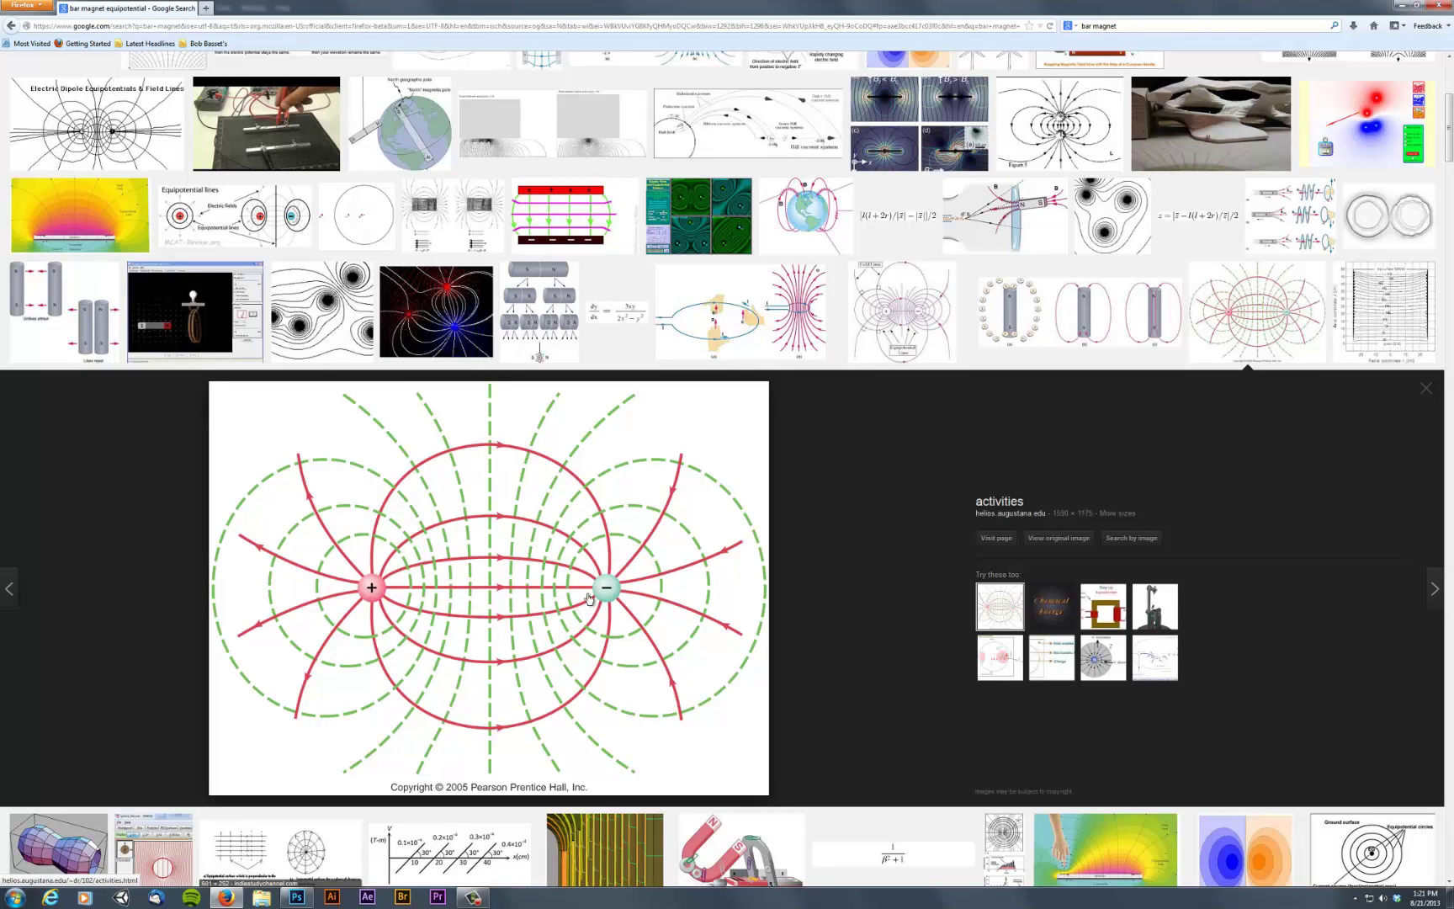
Step: Close the current preview and enlarge the Equipotential Lines diagram of two charges
click(1425, 390)
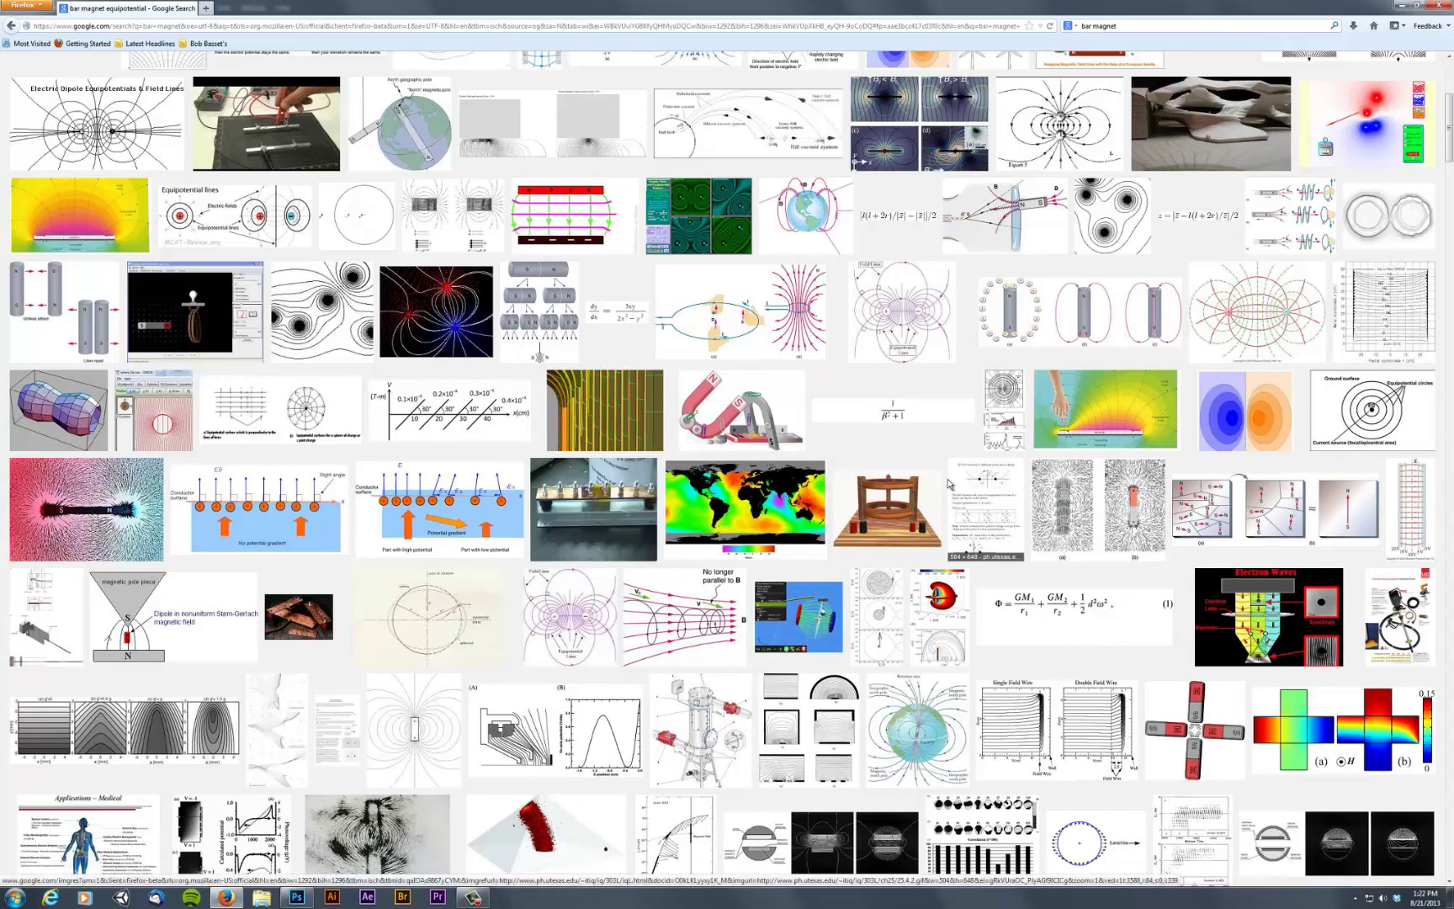
scroll(917, 473, up, 3)
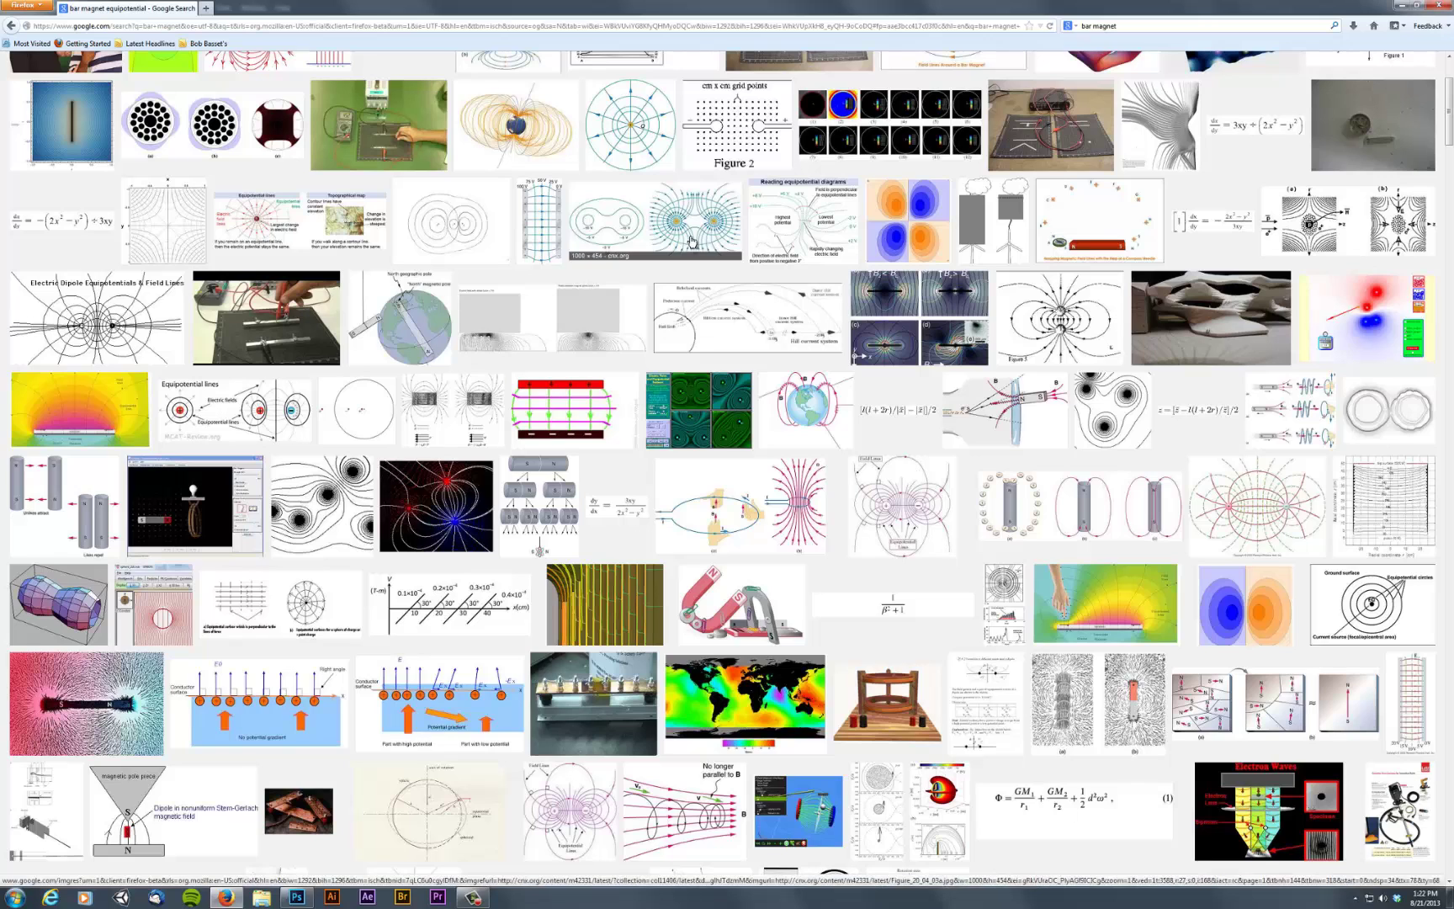
click(690, 241)
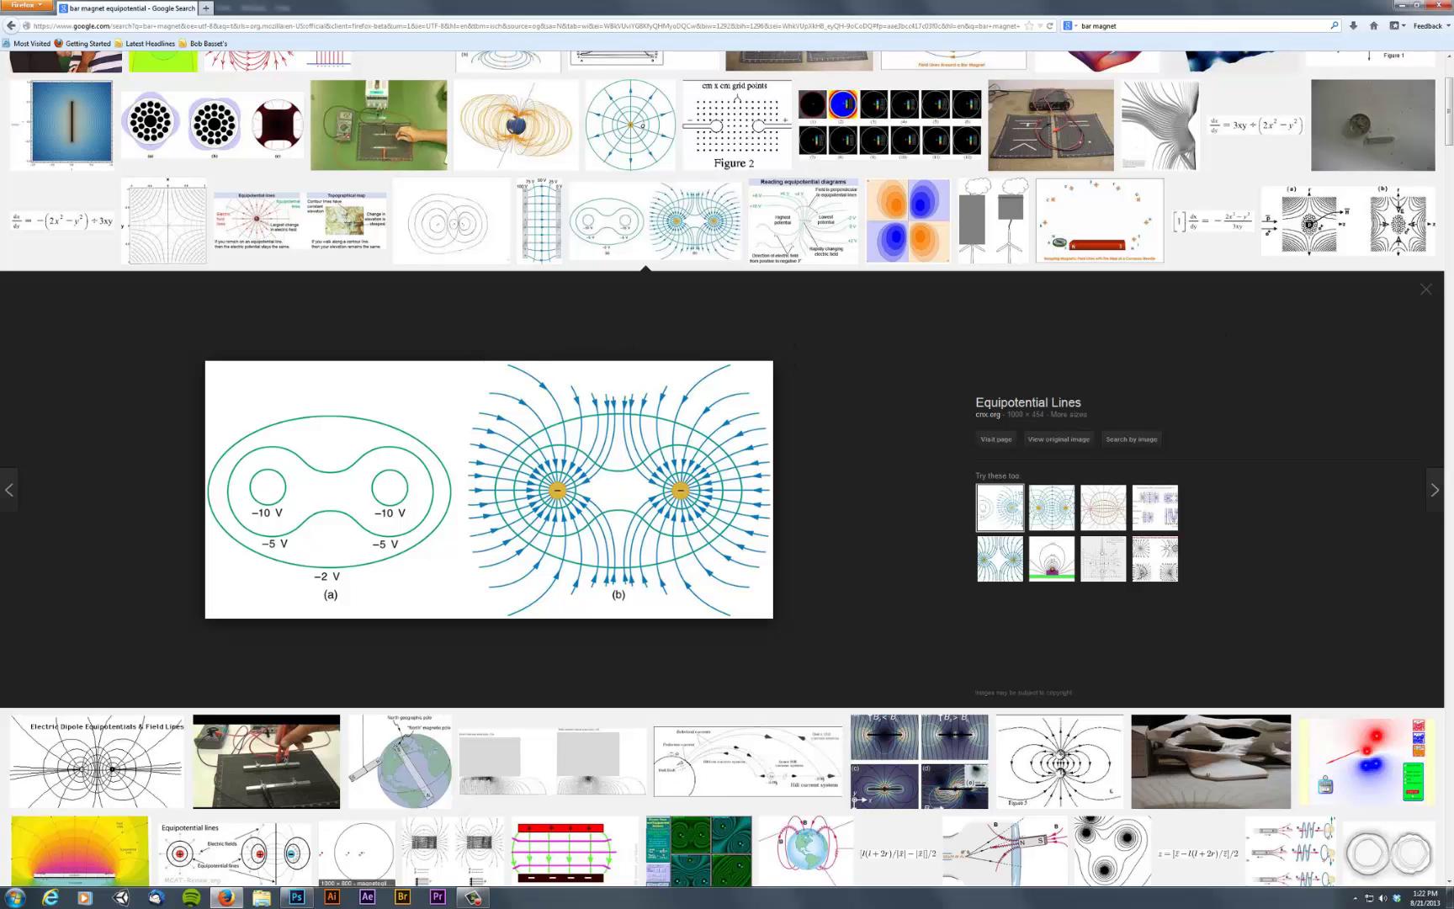
Step: Collapse and hide the dipole group, then expand the two +'s group
click(297, 896)
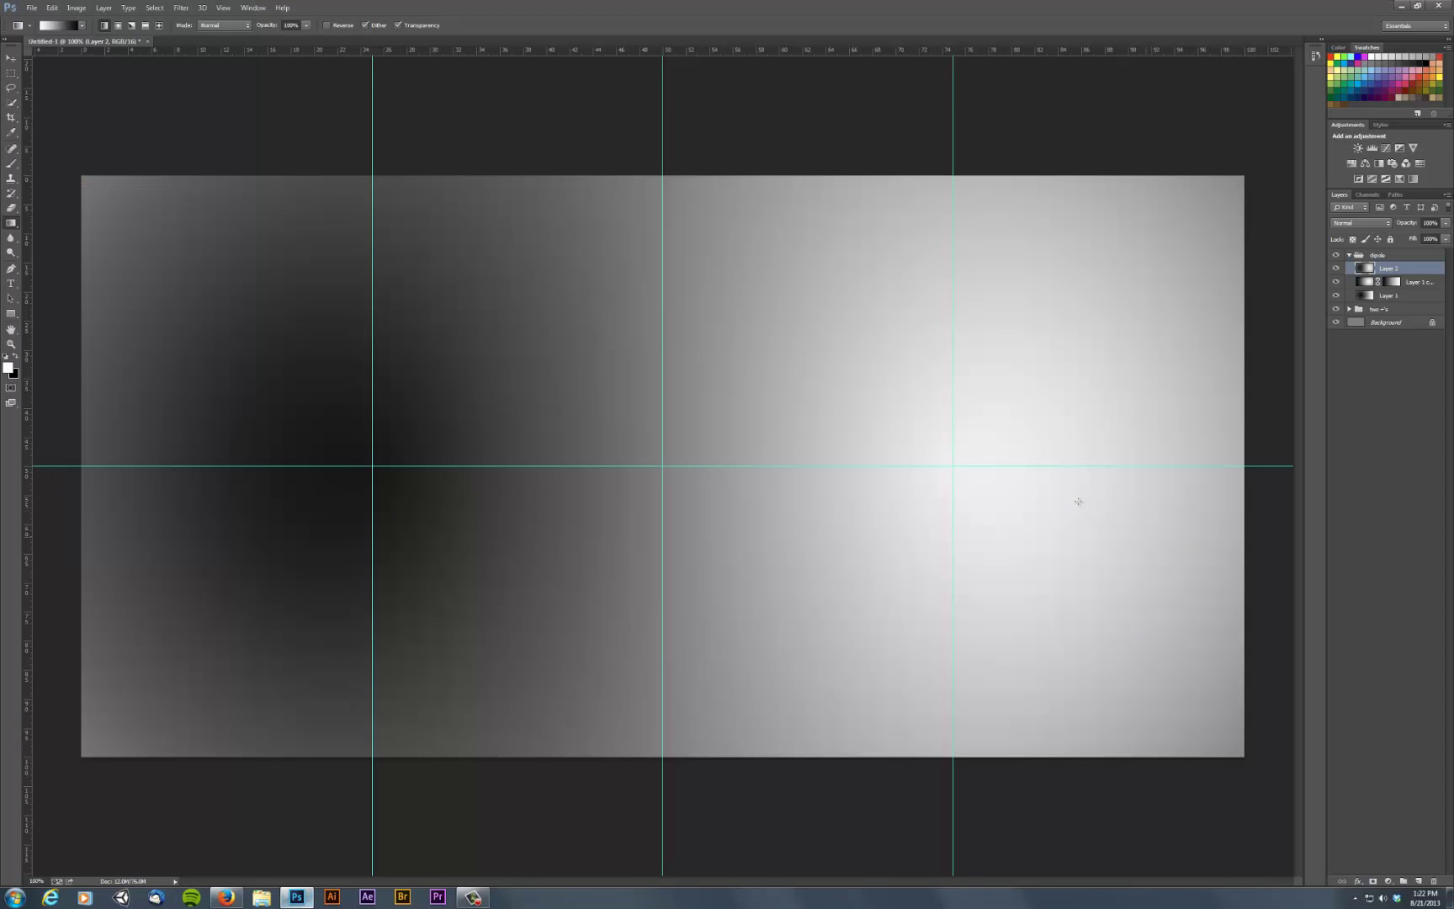
click(1348, 255)
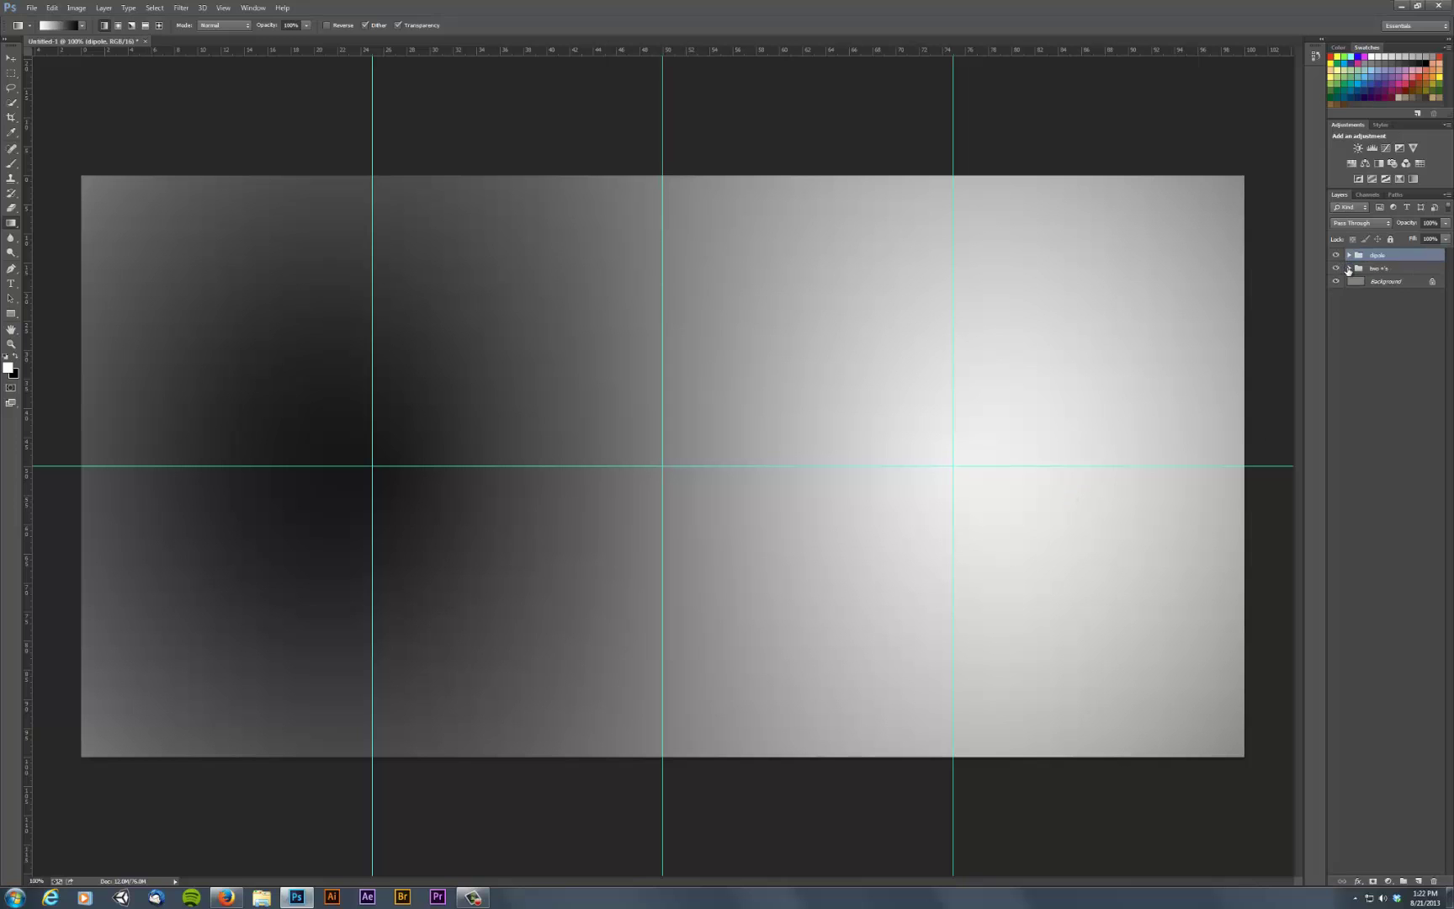
click(1335, 256)
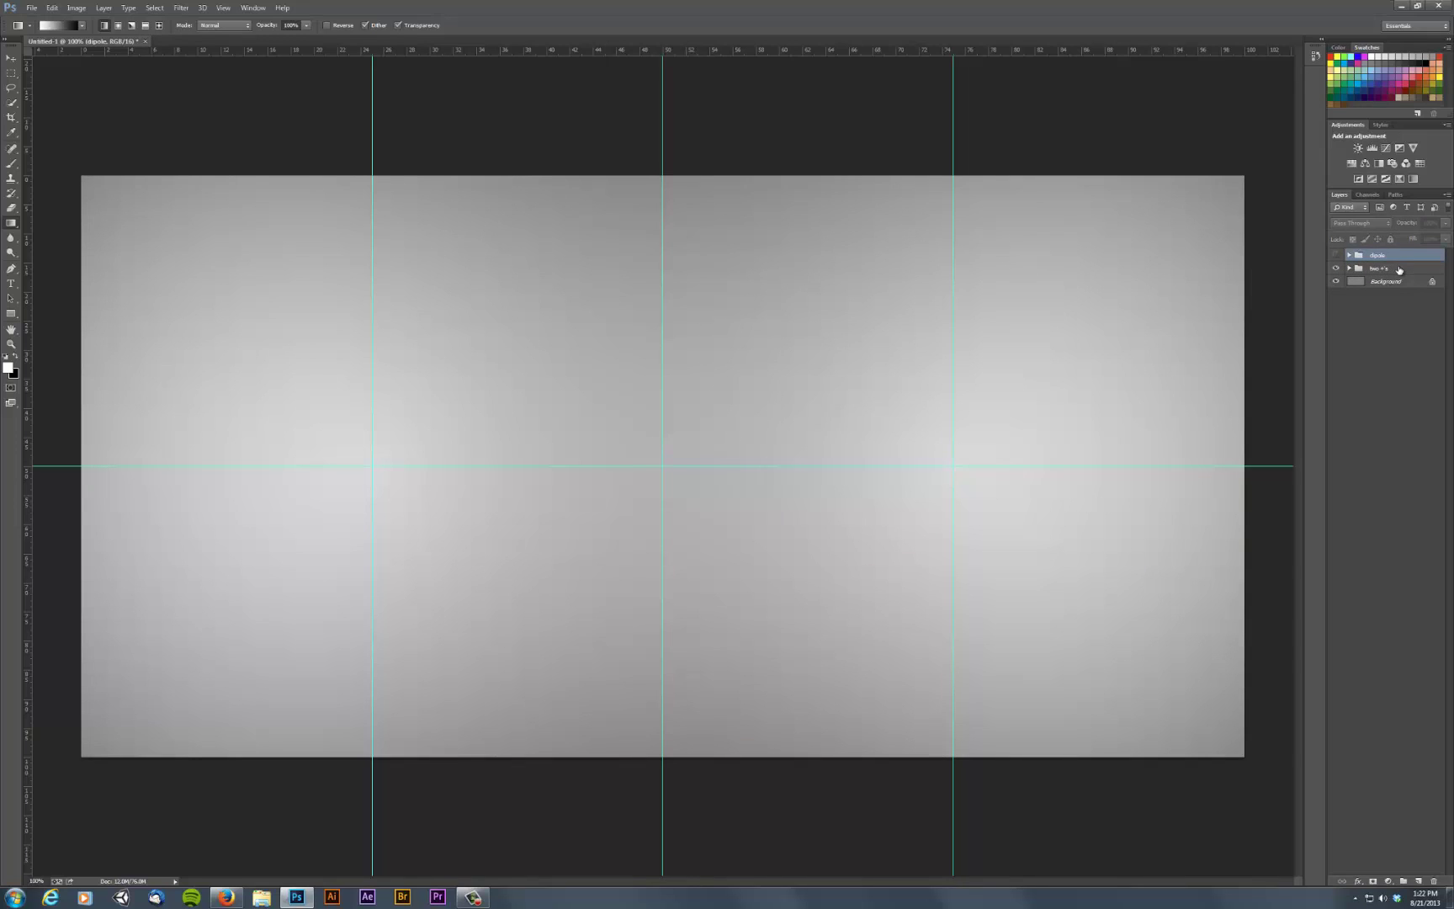
click(1365, 269)
click(1338, 269)
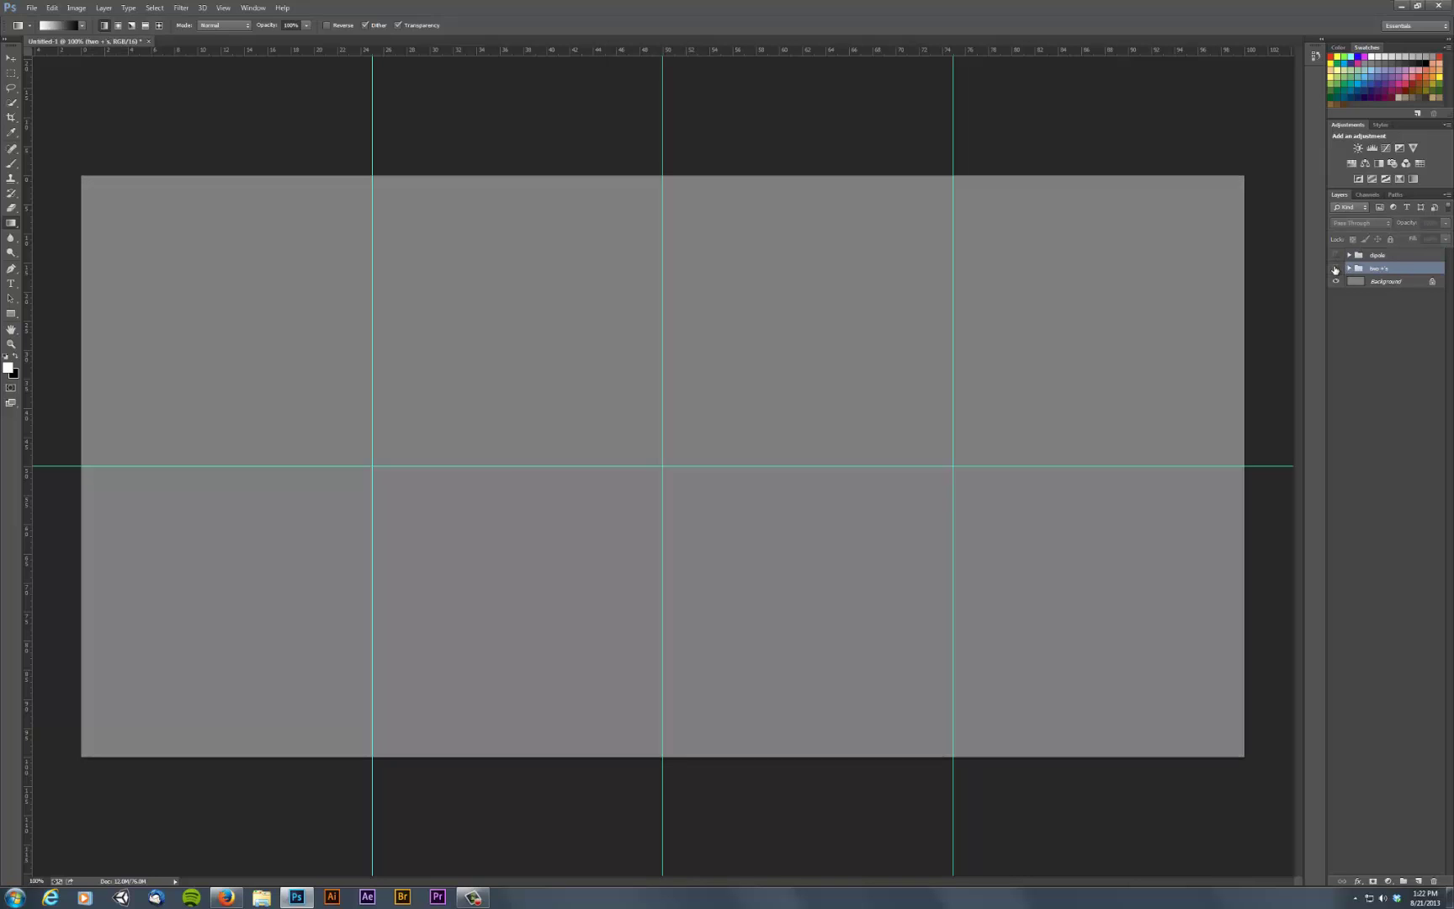
click(1335, 269)
click(1349, 268)
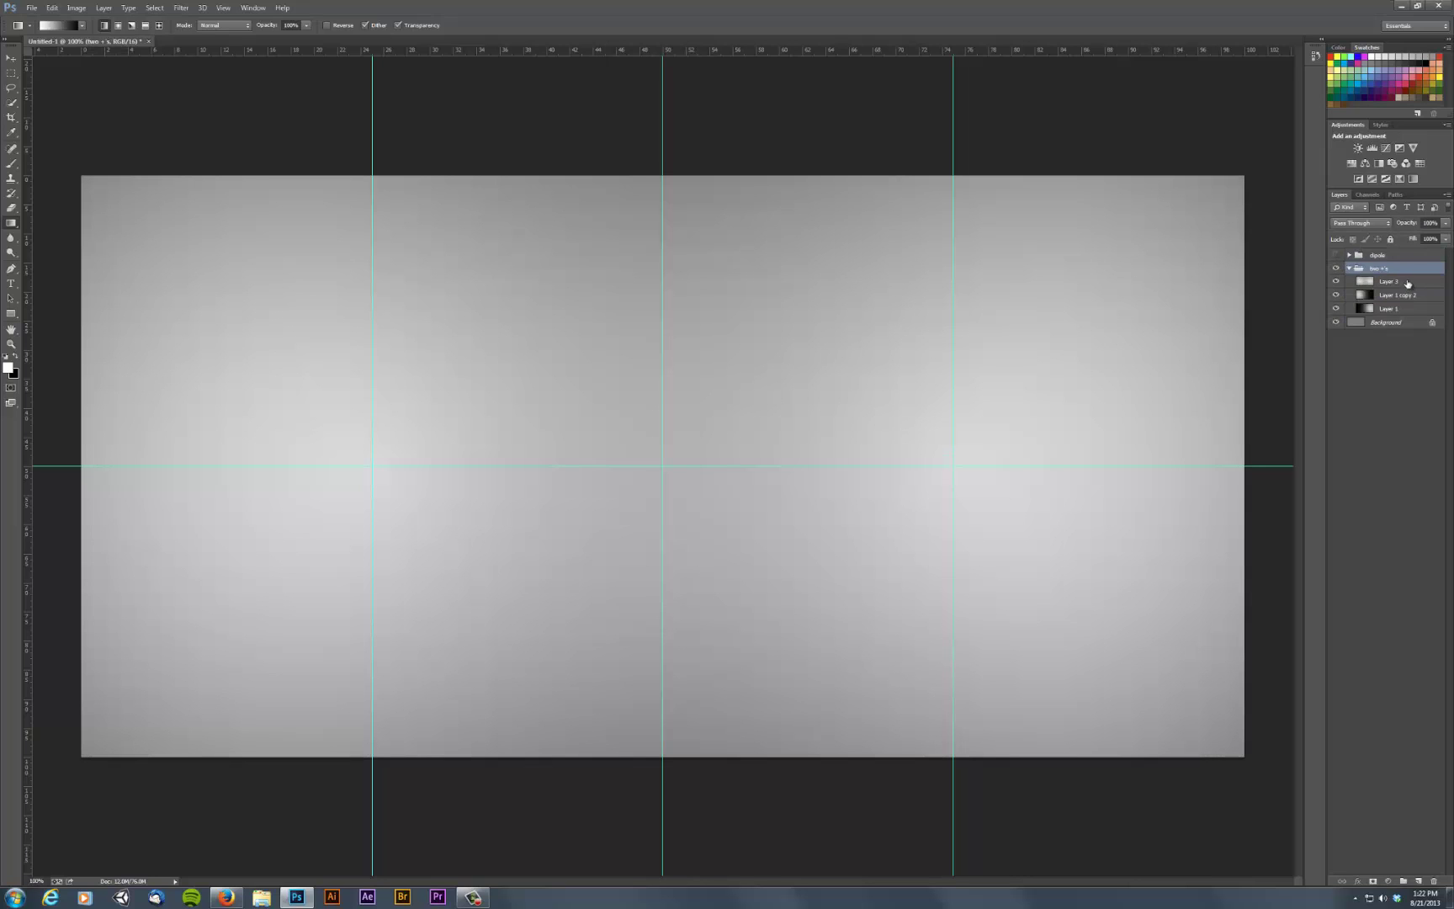
Step: Select Layer 3 and launch Eye Candy 6 Textures > Swirl on it
click(1406, 283)
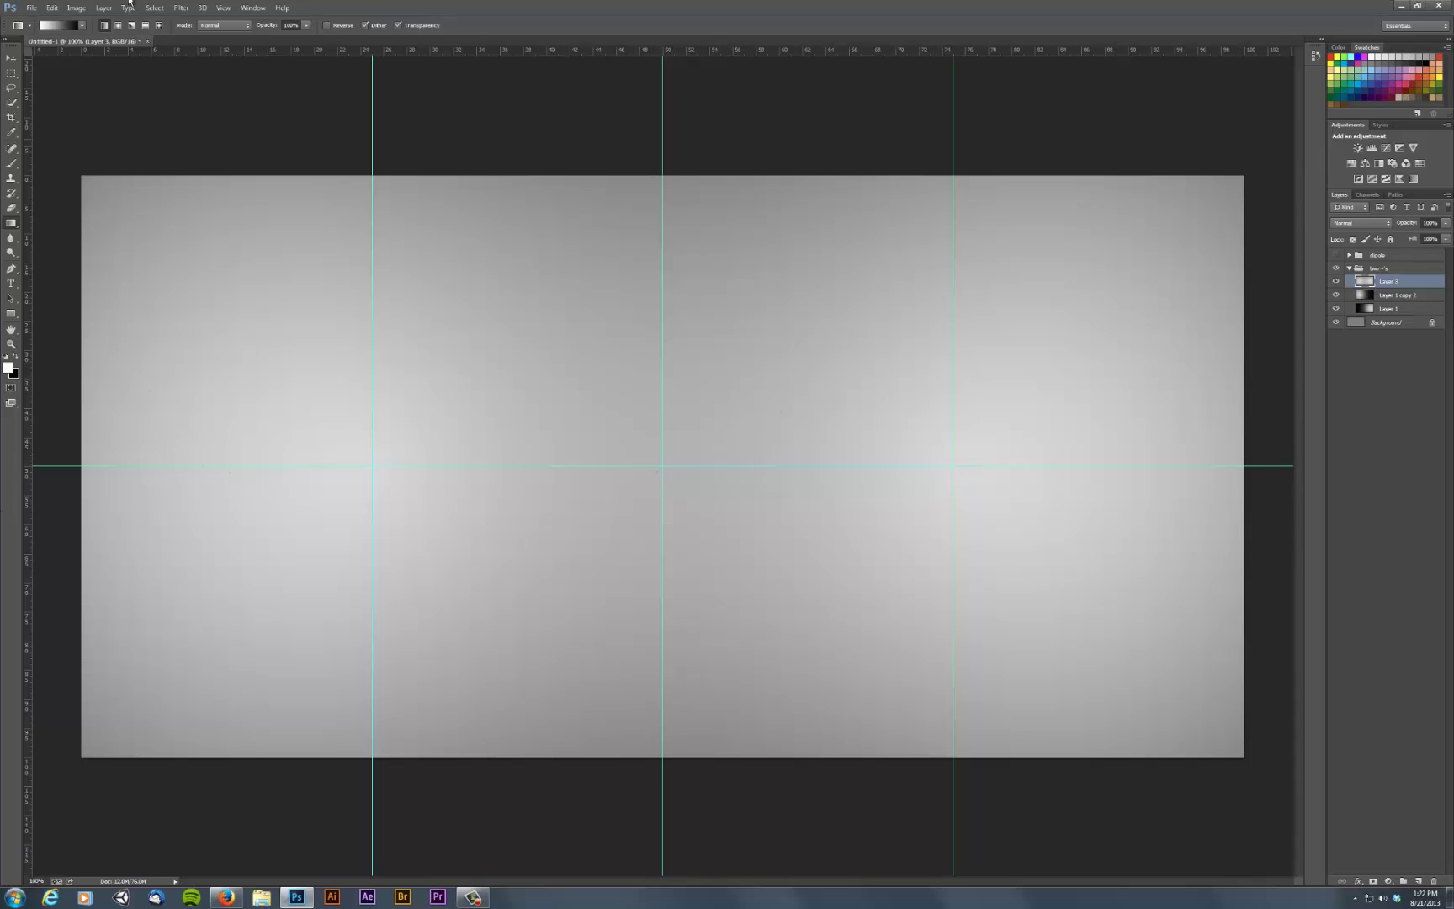
click(183, 10)
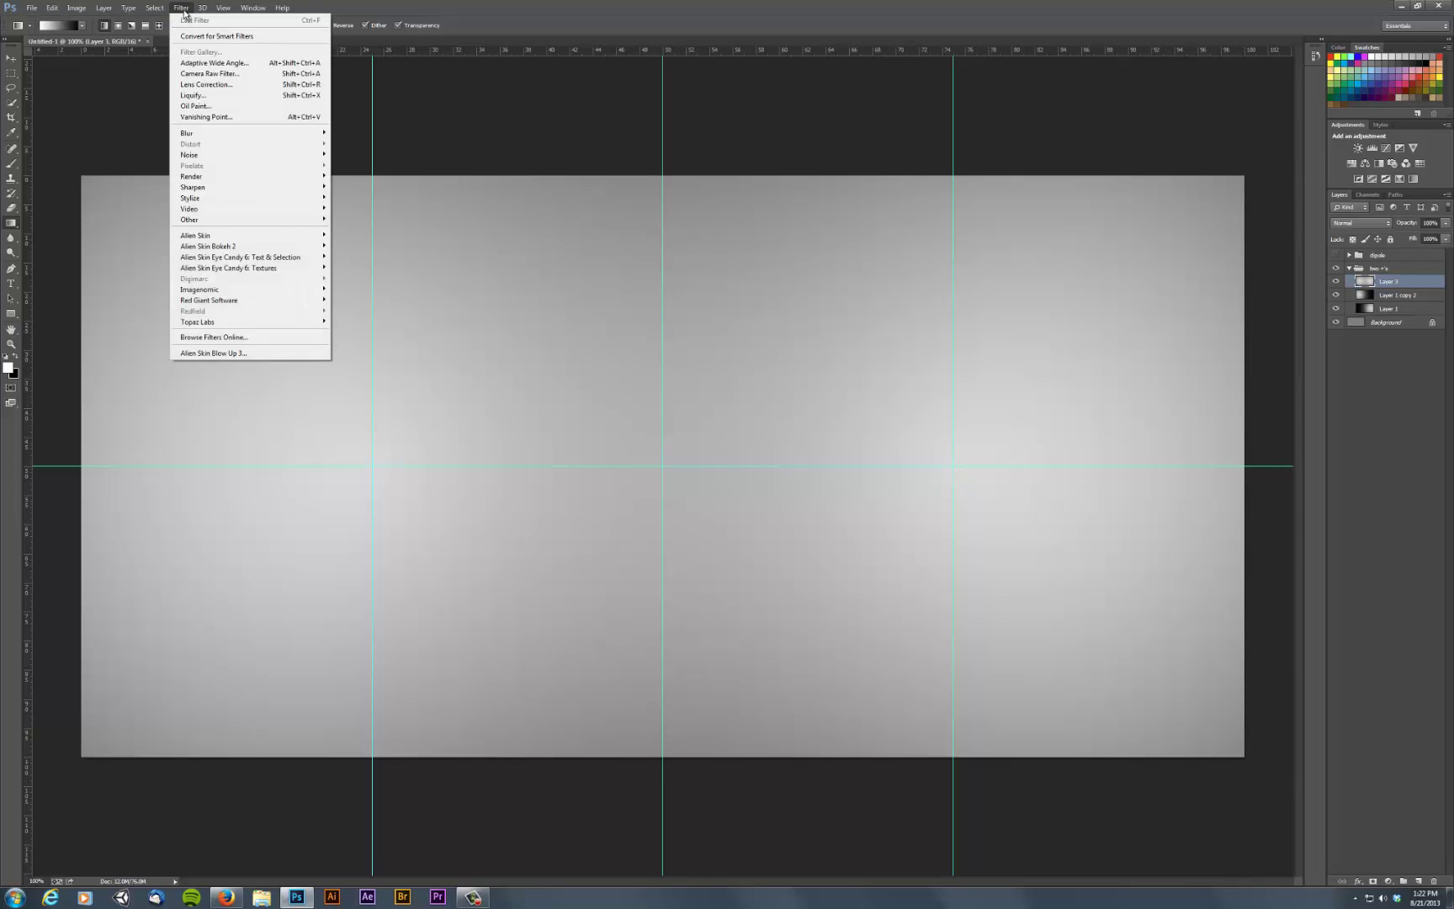
mouse_move(234, 268)
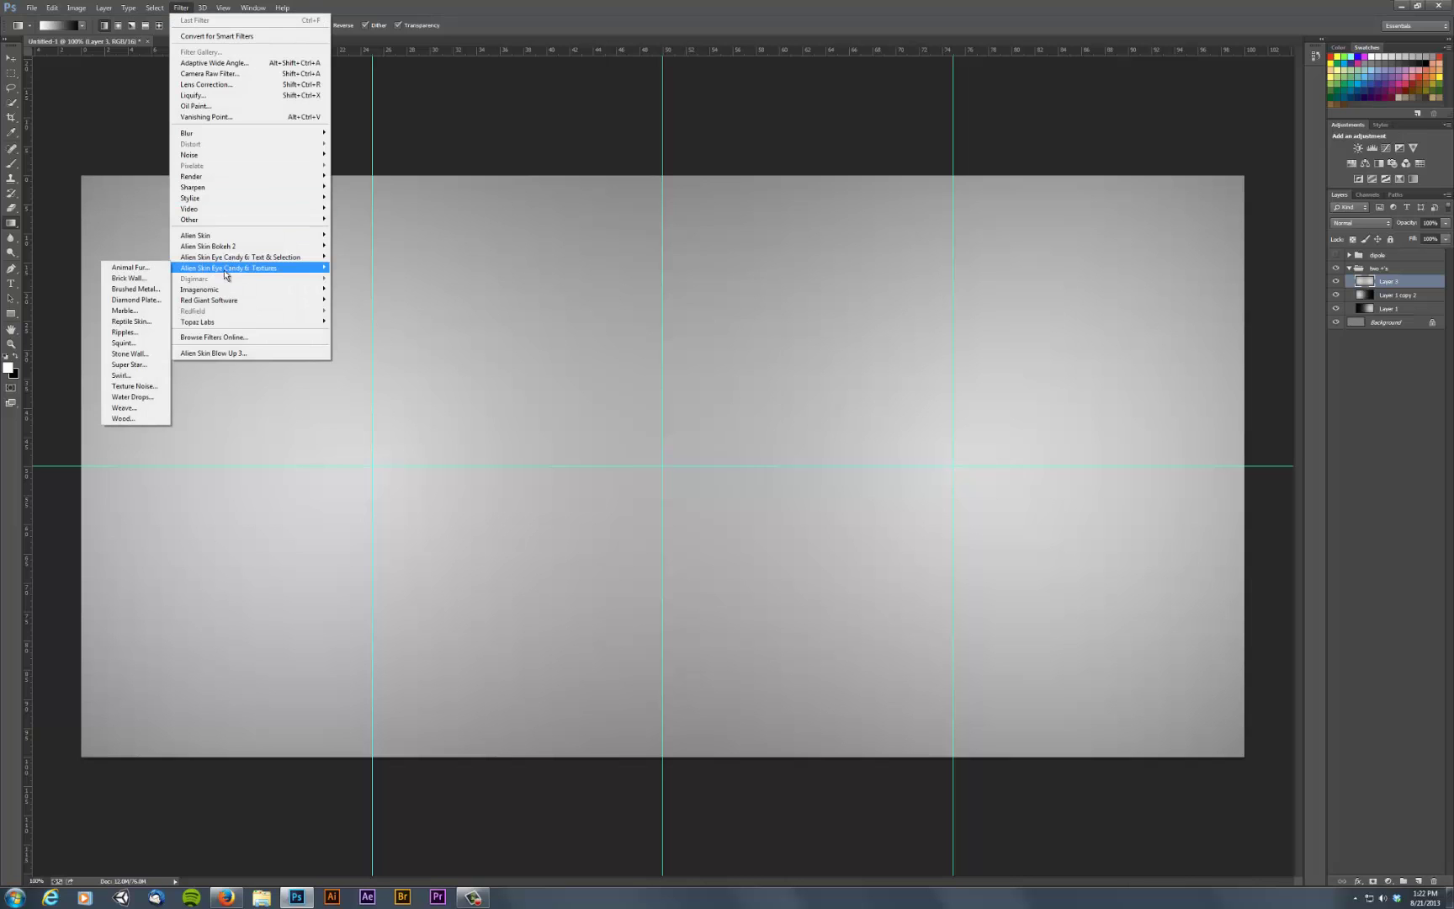
click(131, 375)
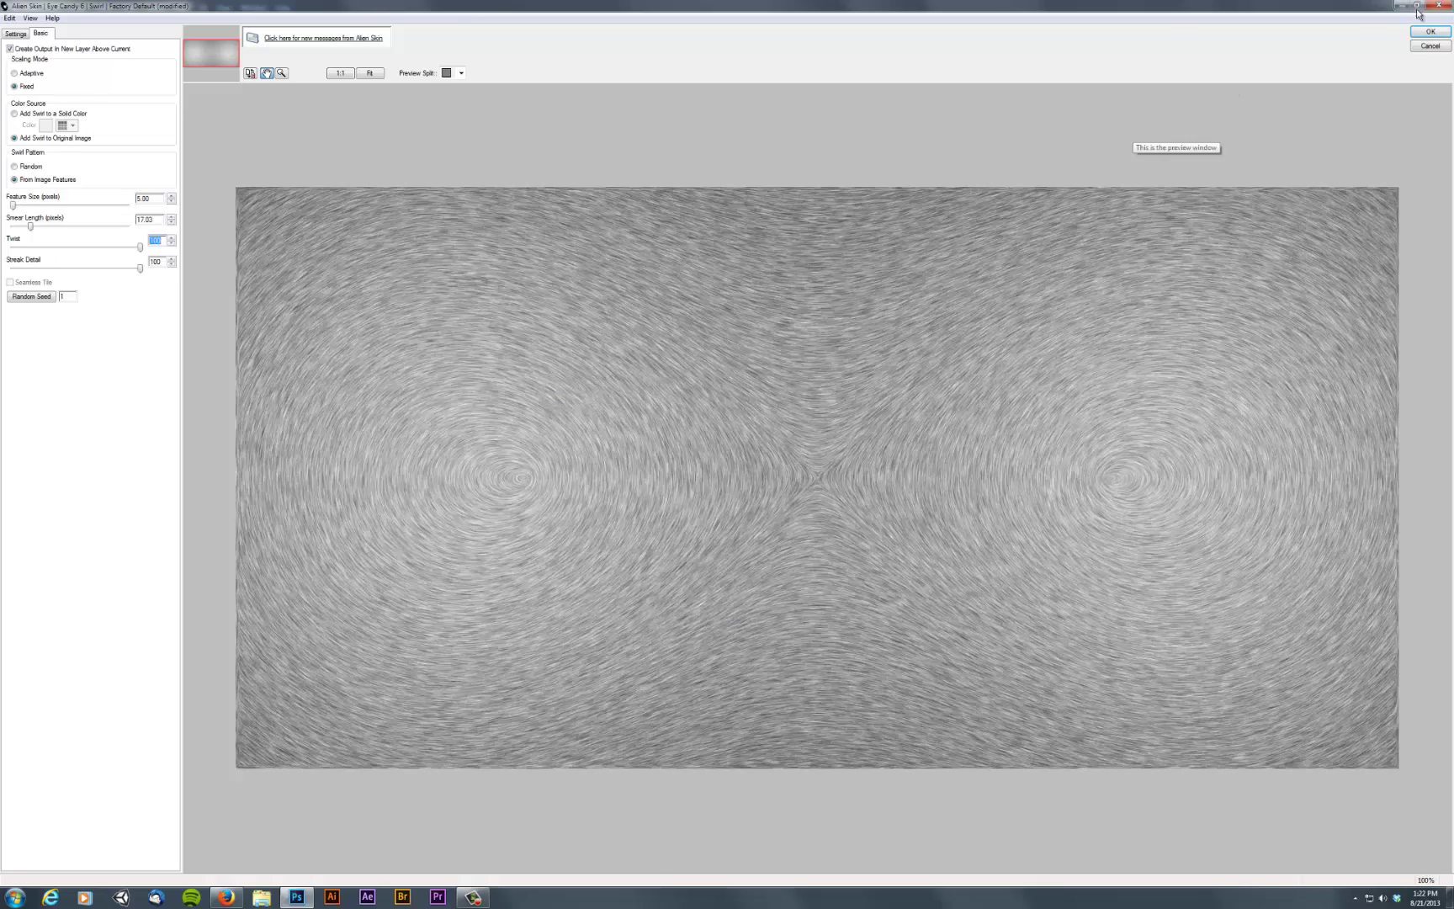
Step: Cancel the Swirl filter without applying the maximum-twist preview
click(1430, 45)
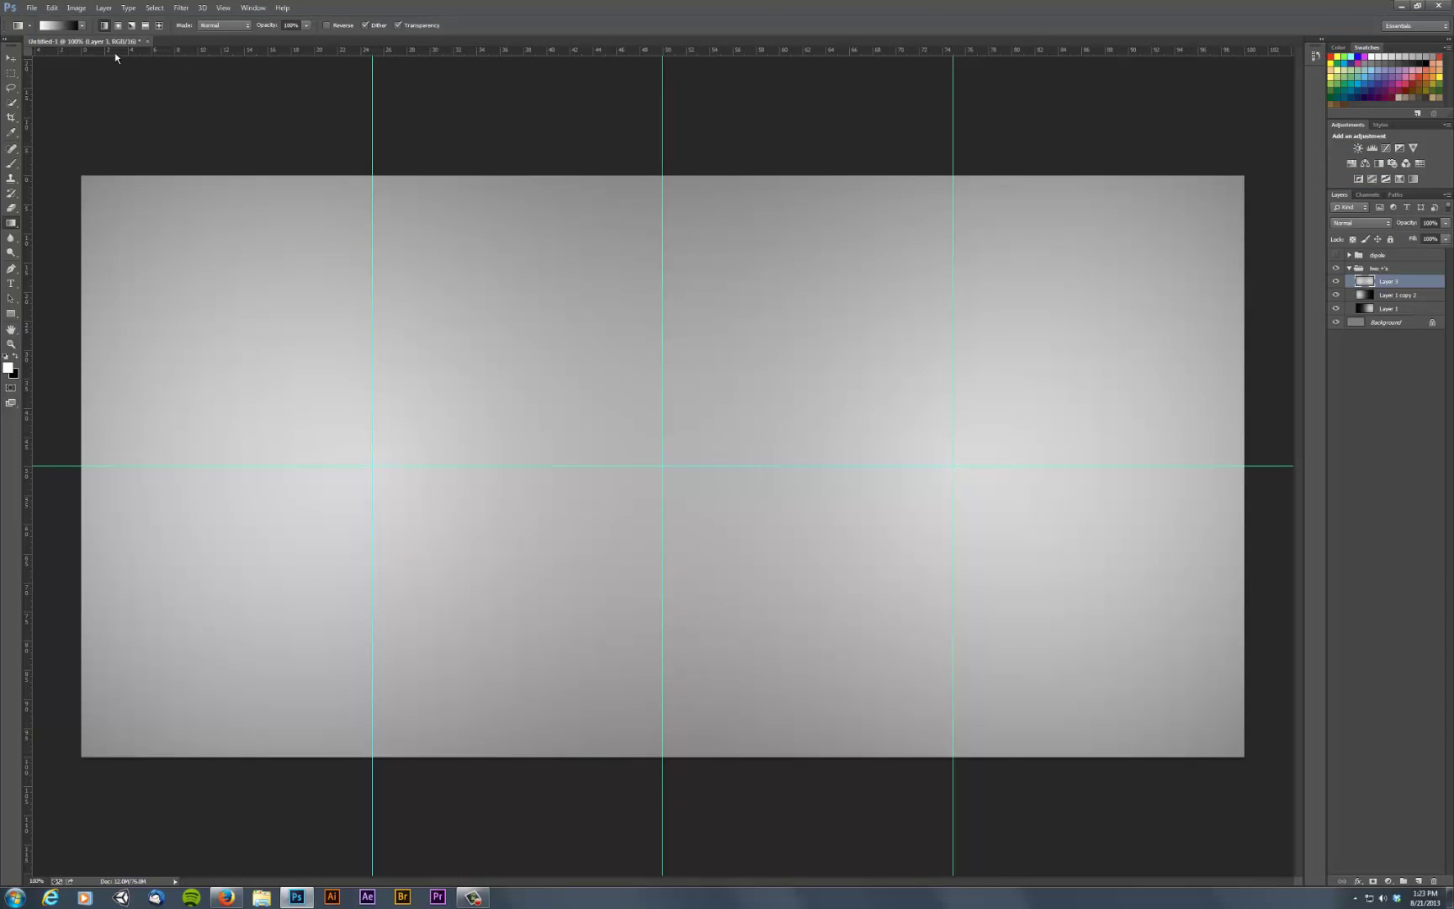
Step: Add a new Layer 4 above the dipole group and fill it with 50% Gray
click(1394, 257)
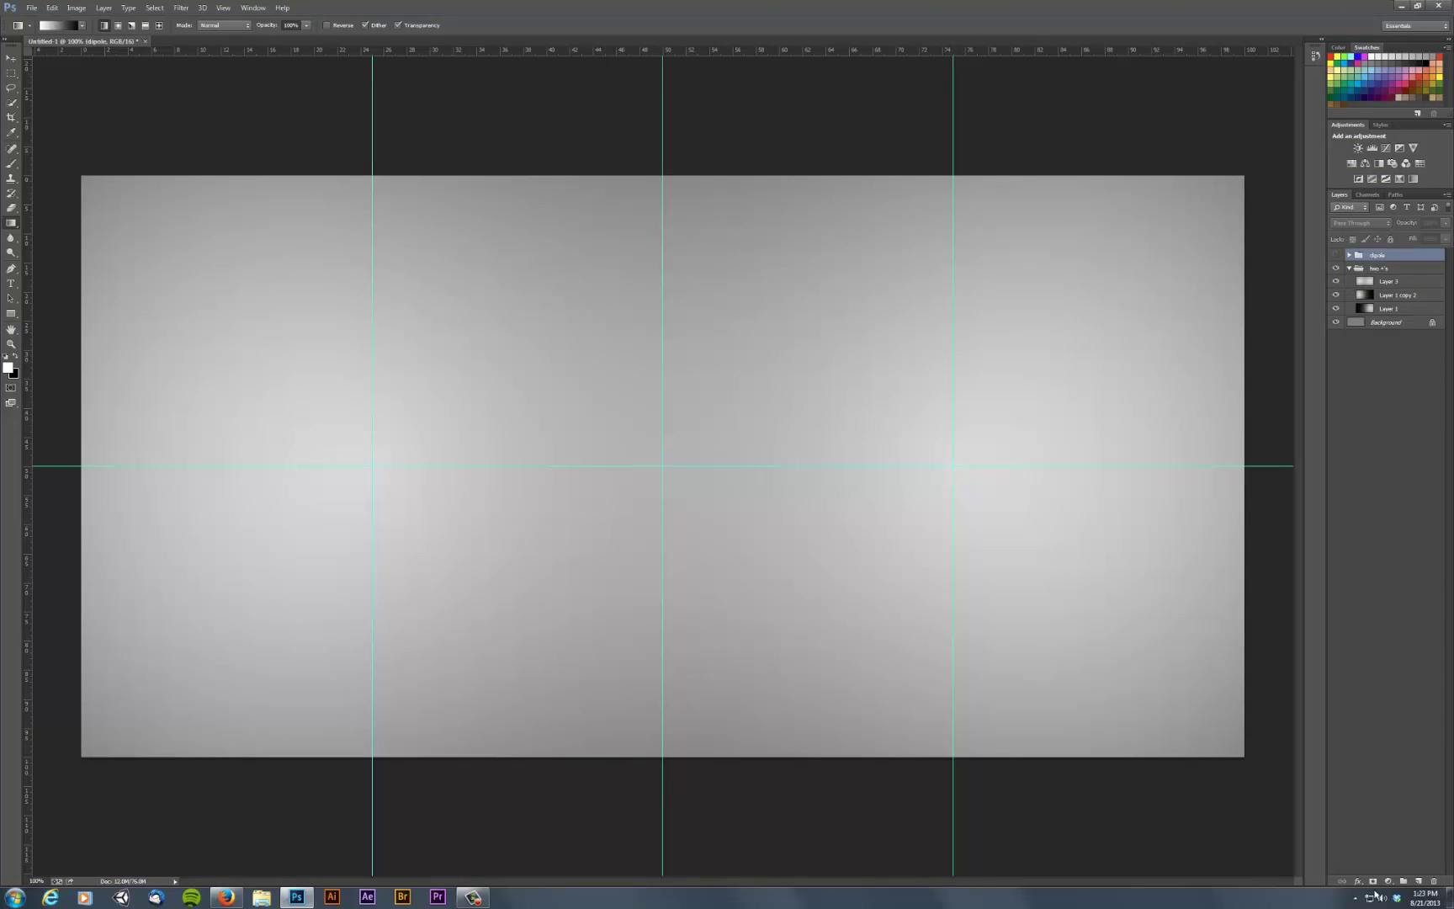
click(1419, 881)
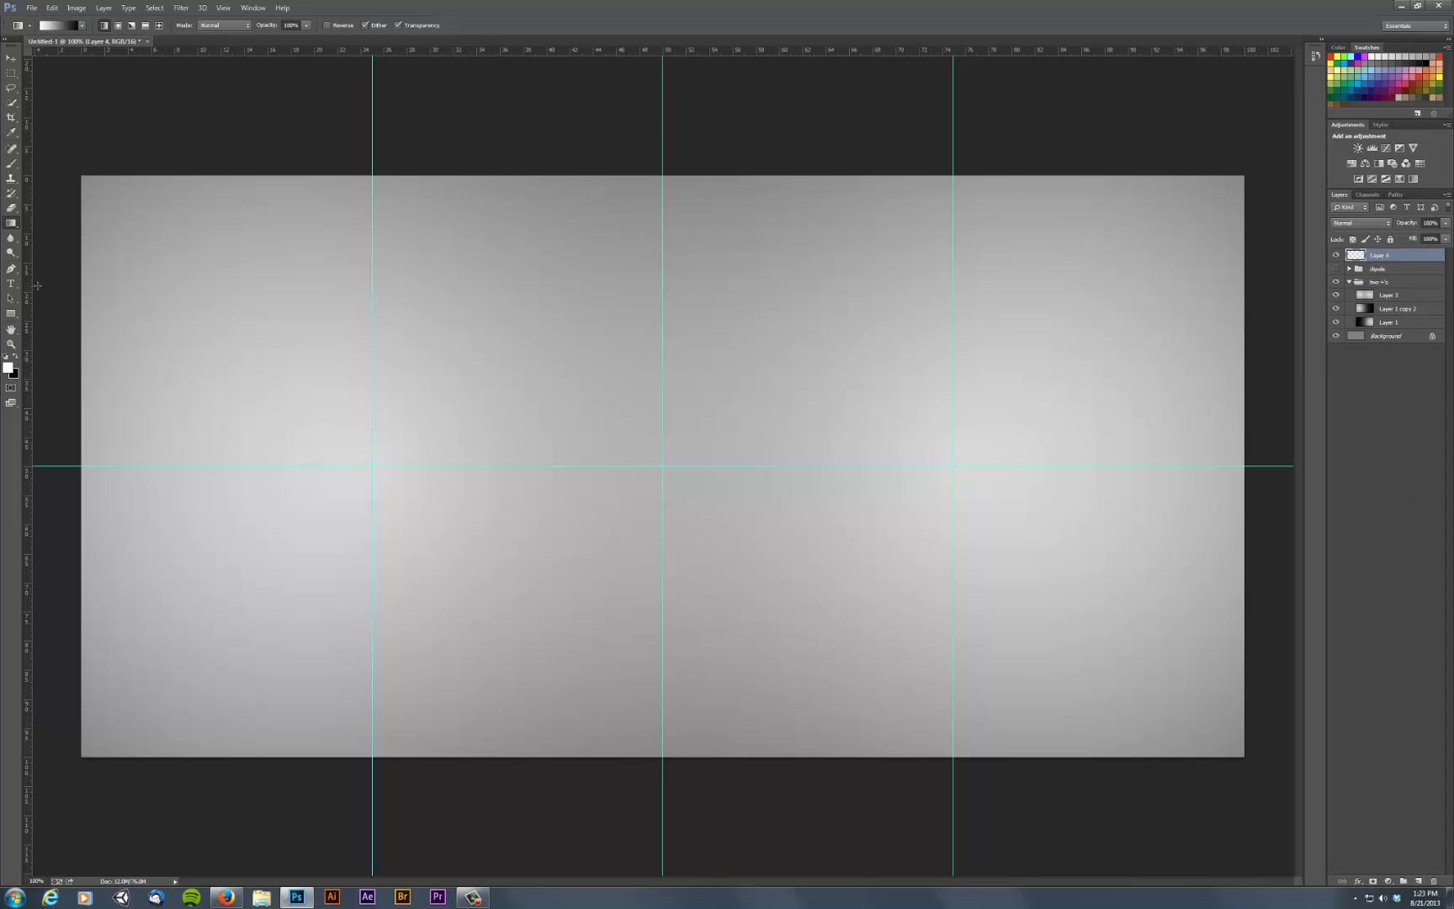
click(52, 9)
key(i)
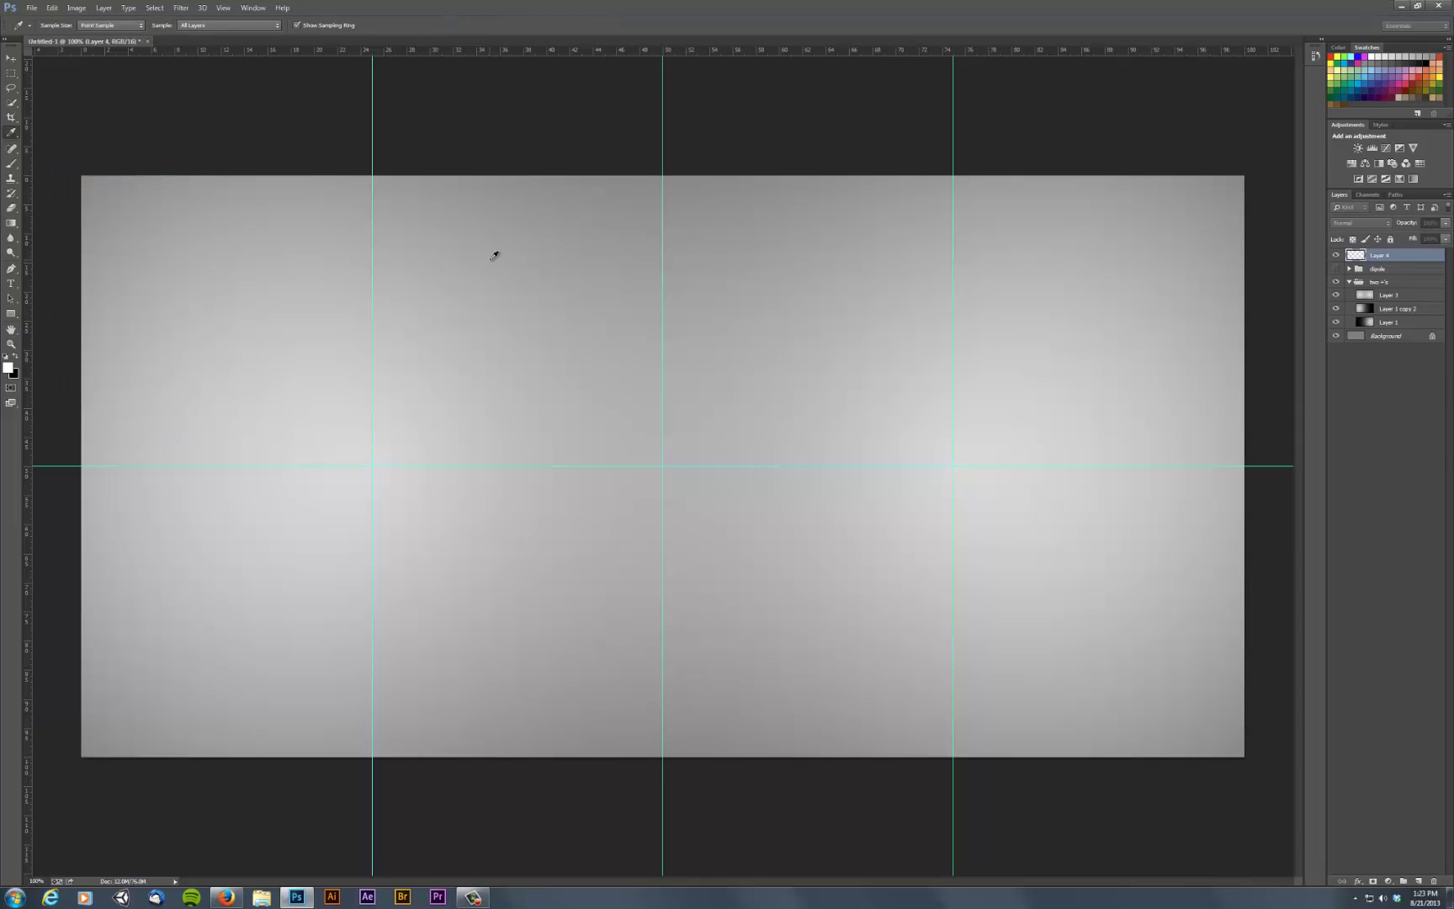
key(shift+F5)
click(737, 286)
click(707, 373)
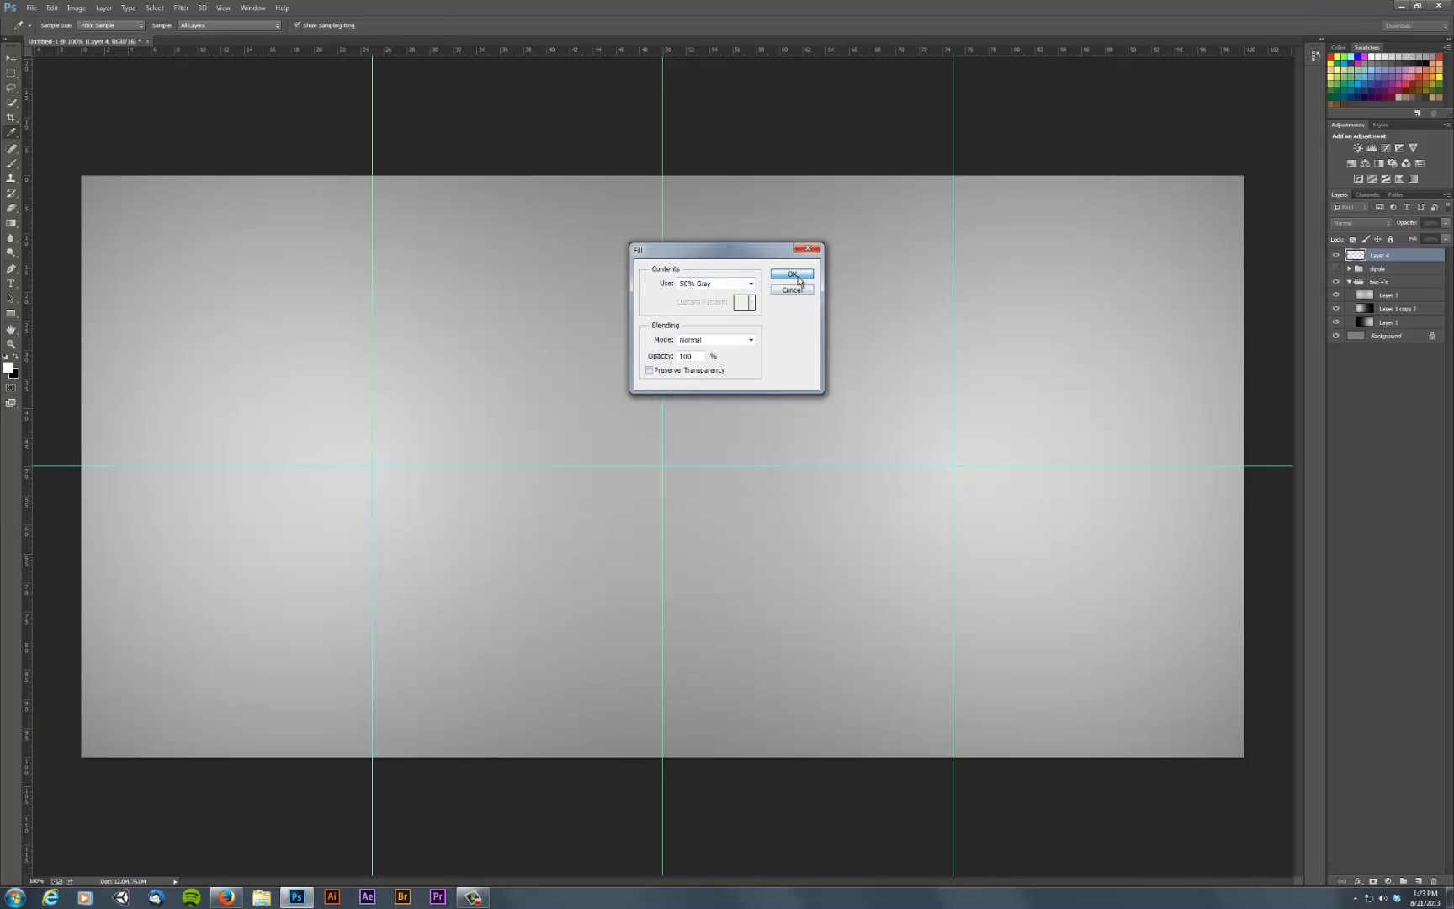
click(791, 274)
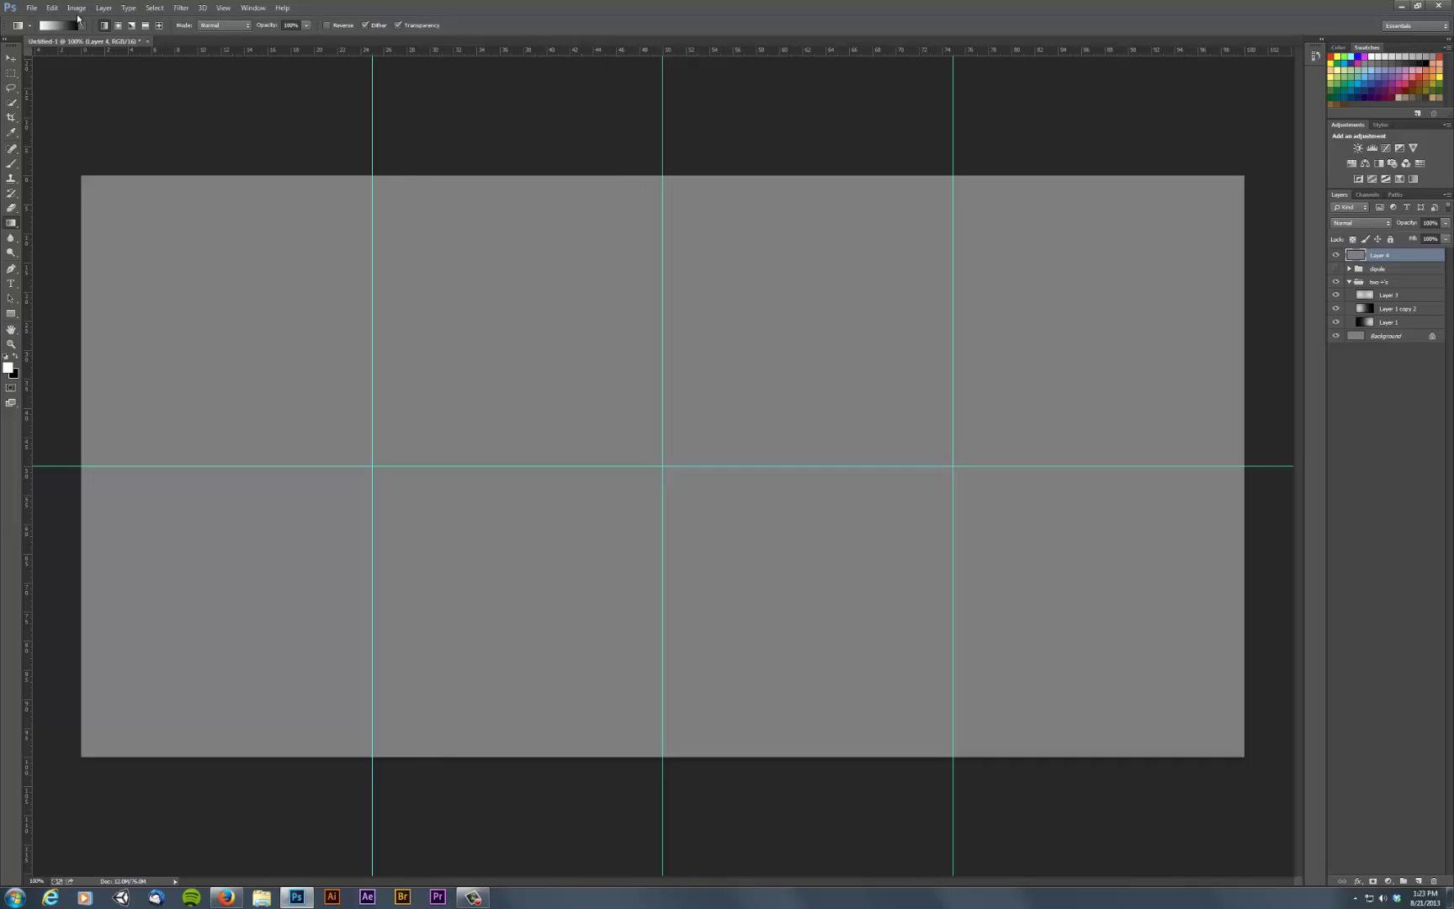
Step: Render Clouds on Layer 4 and soften them with a 3.7-pixel Gaussian Blur
click(181, 7)
mouse_move(190, 179)
click(127, 176)
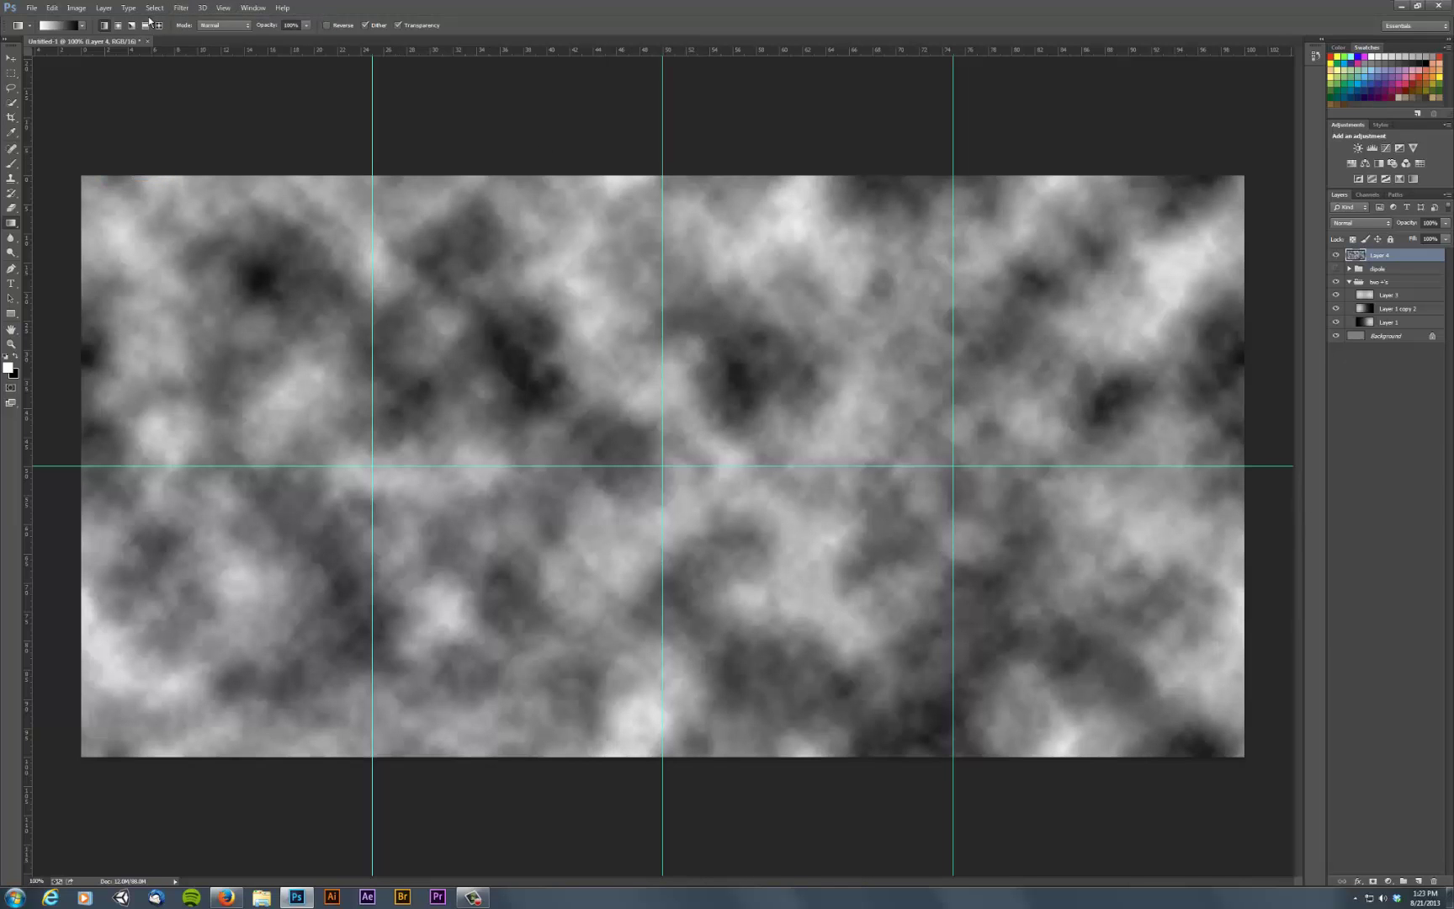
click(181, 7)
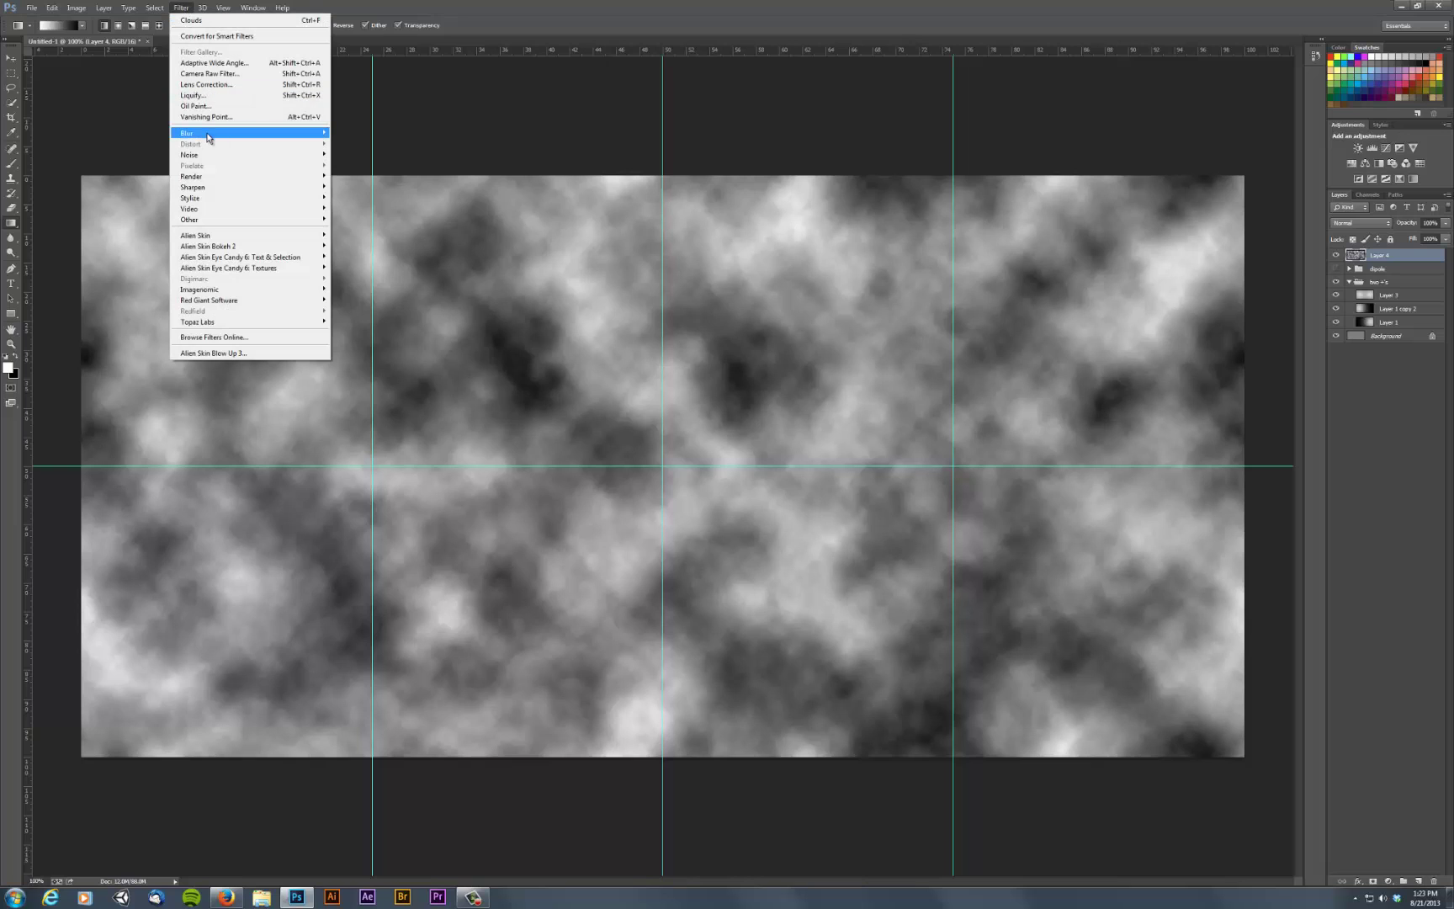
mouse_move(189, 133)
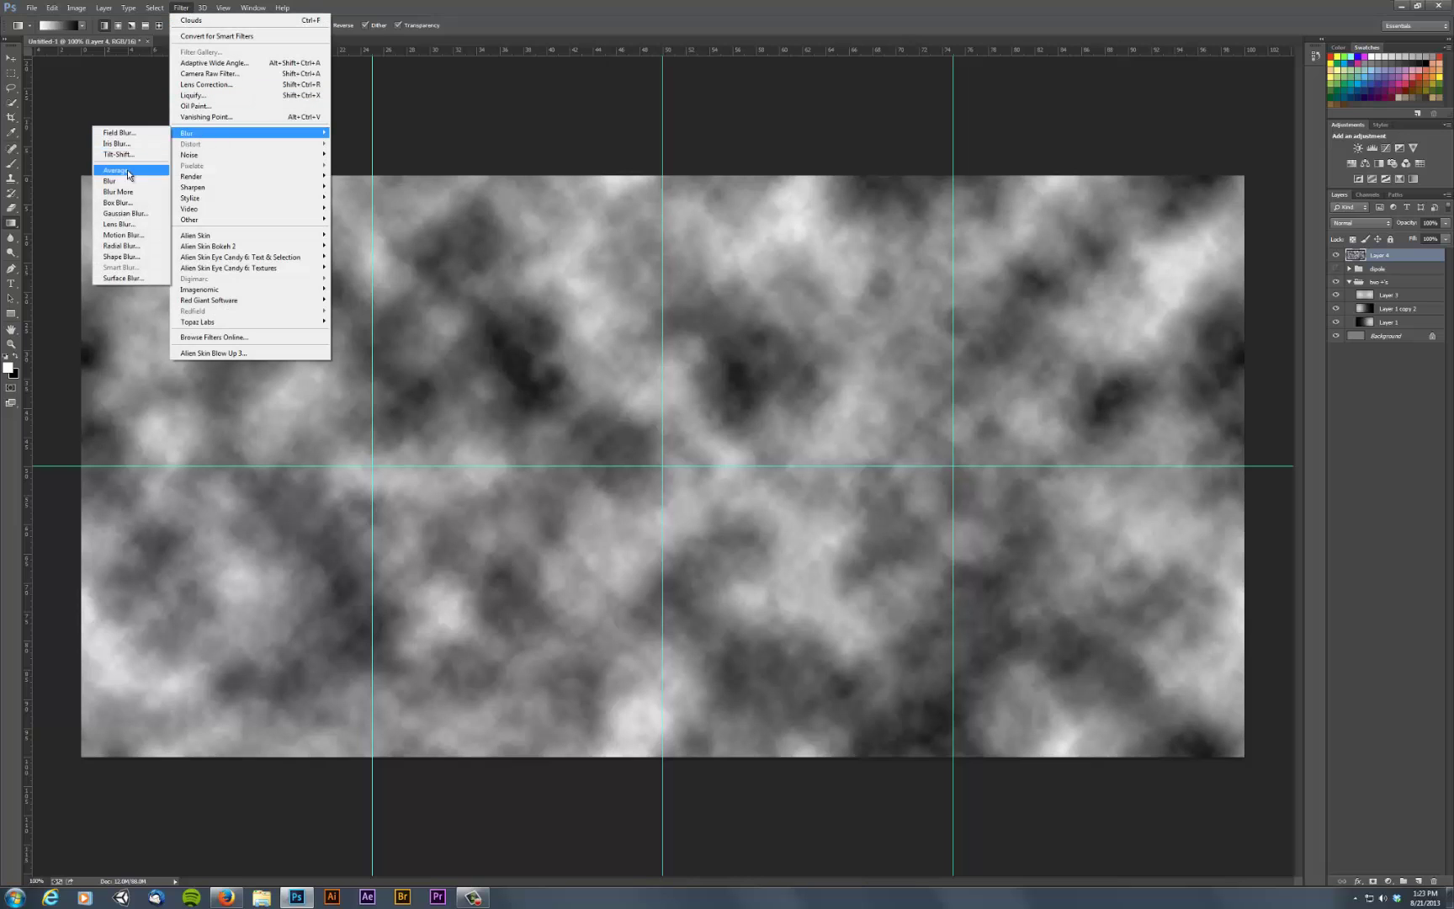
click(125, 213)
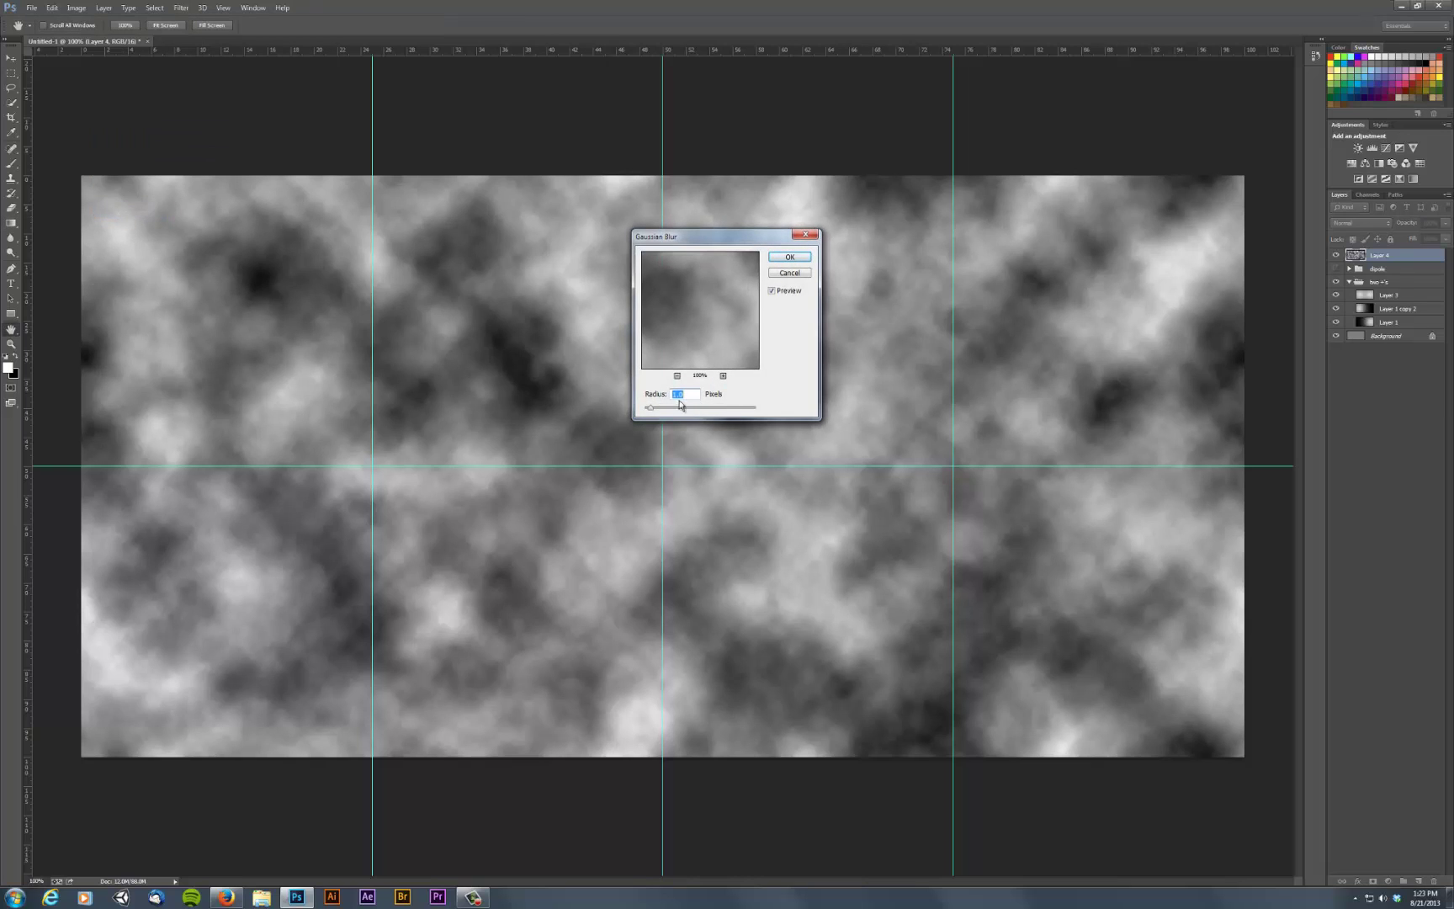
drag(650, 408, 692, 412)
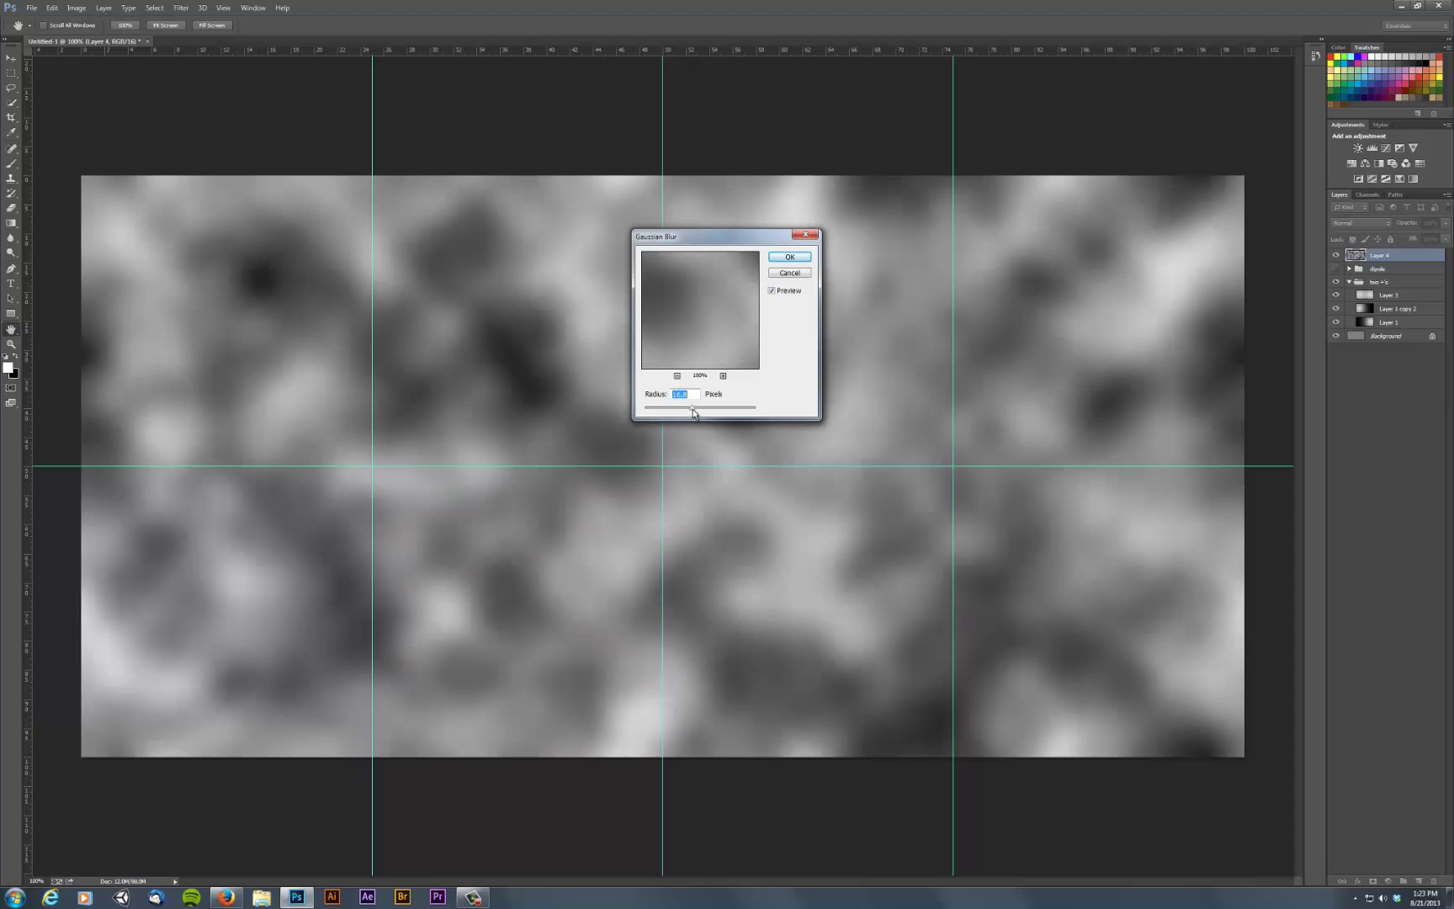
click(787, 259)
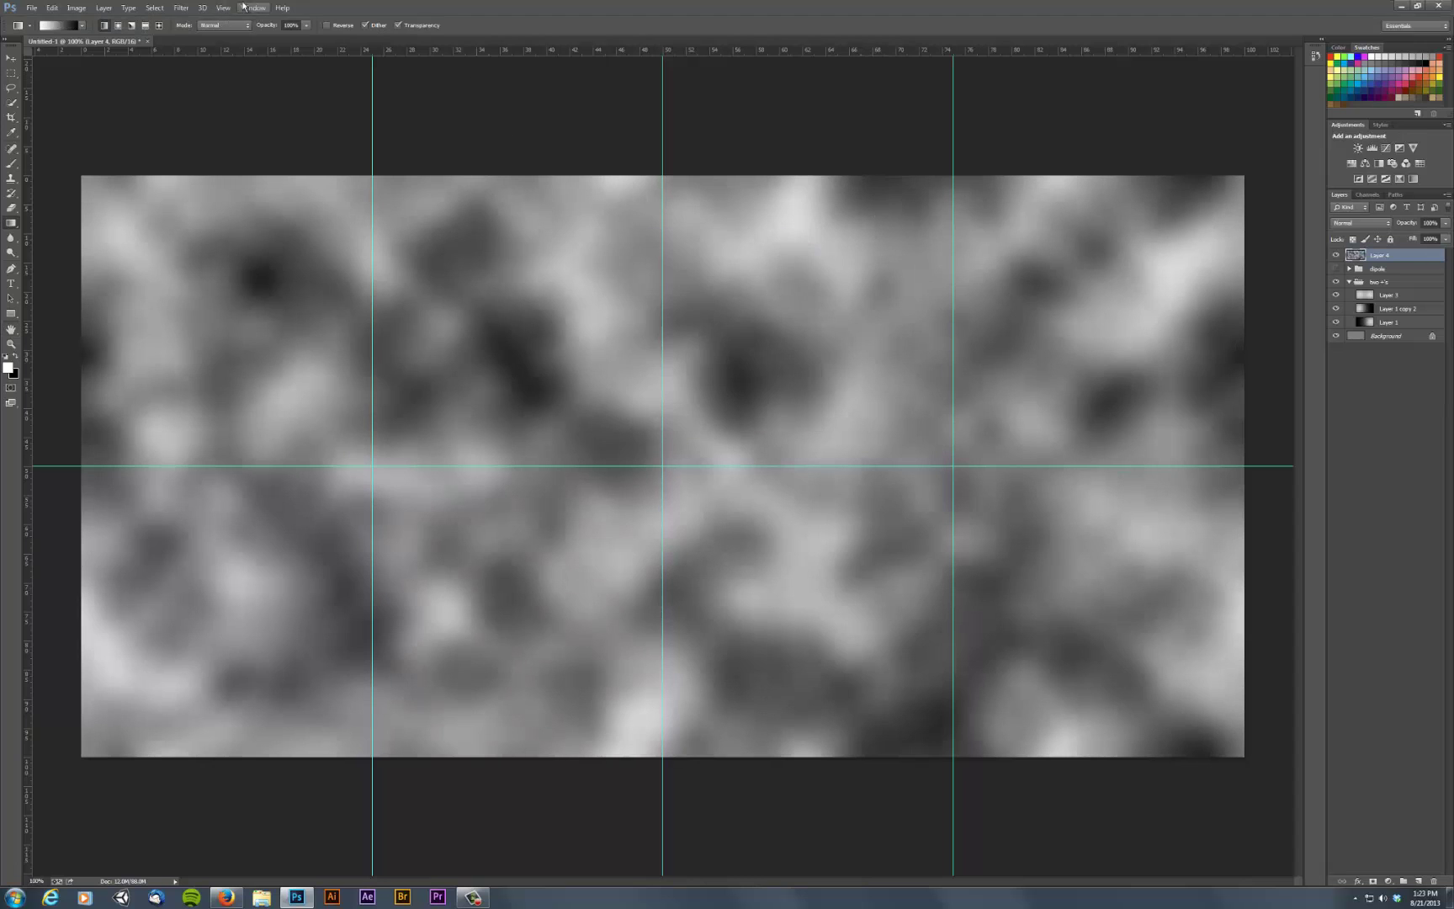
Step: Apply an Eye Candy Swirl as a new fur-like streaked layer
click(181, 7)
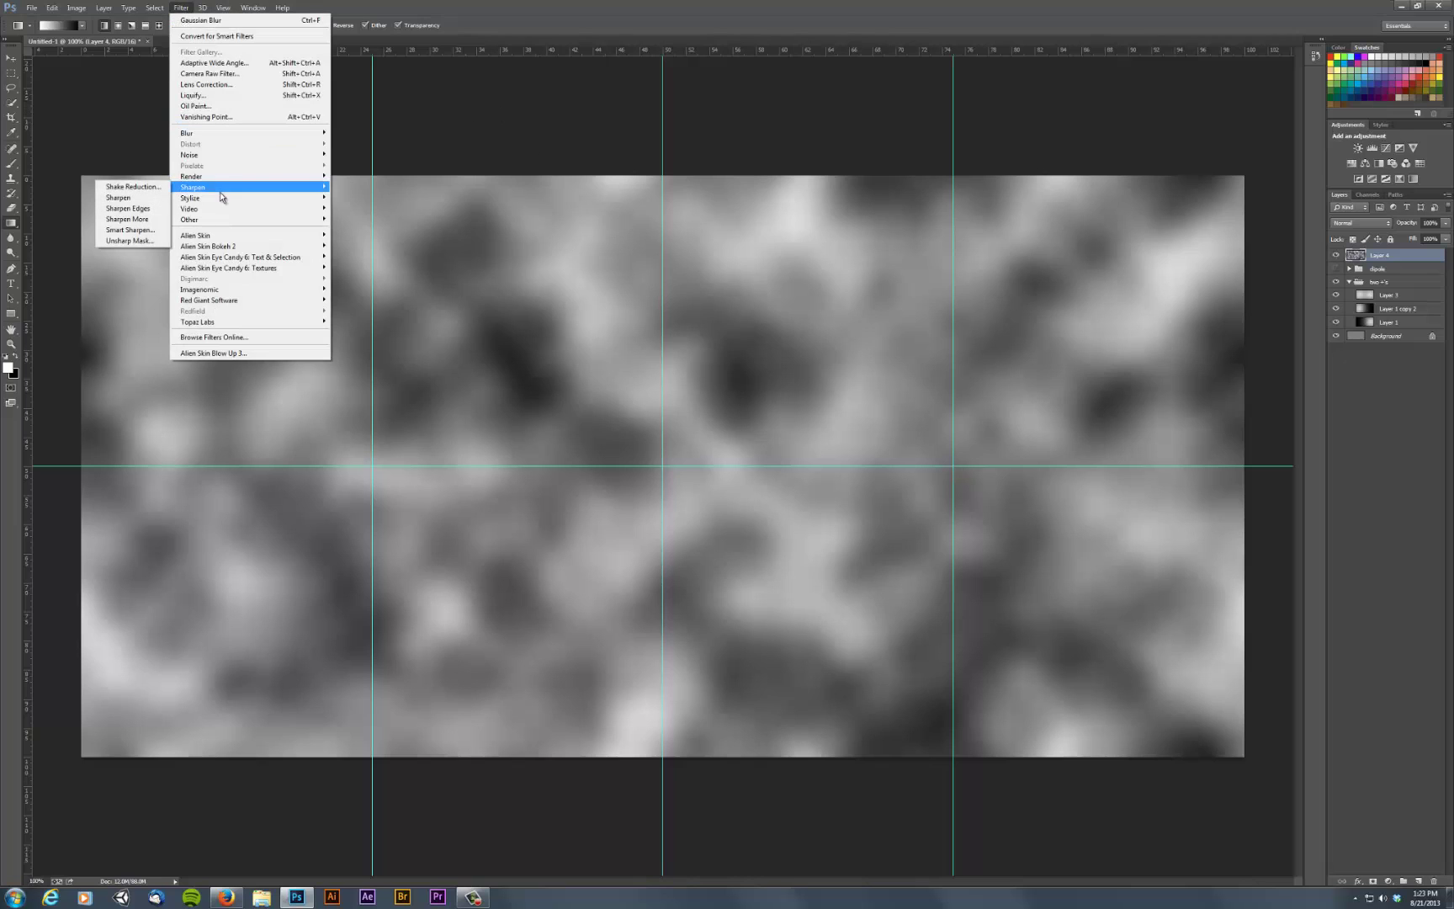
mouse_move(204, 269)
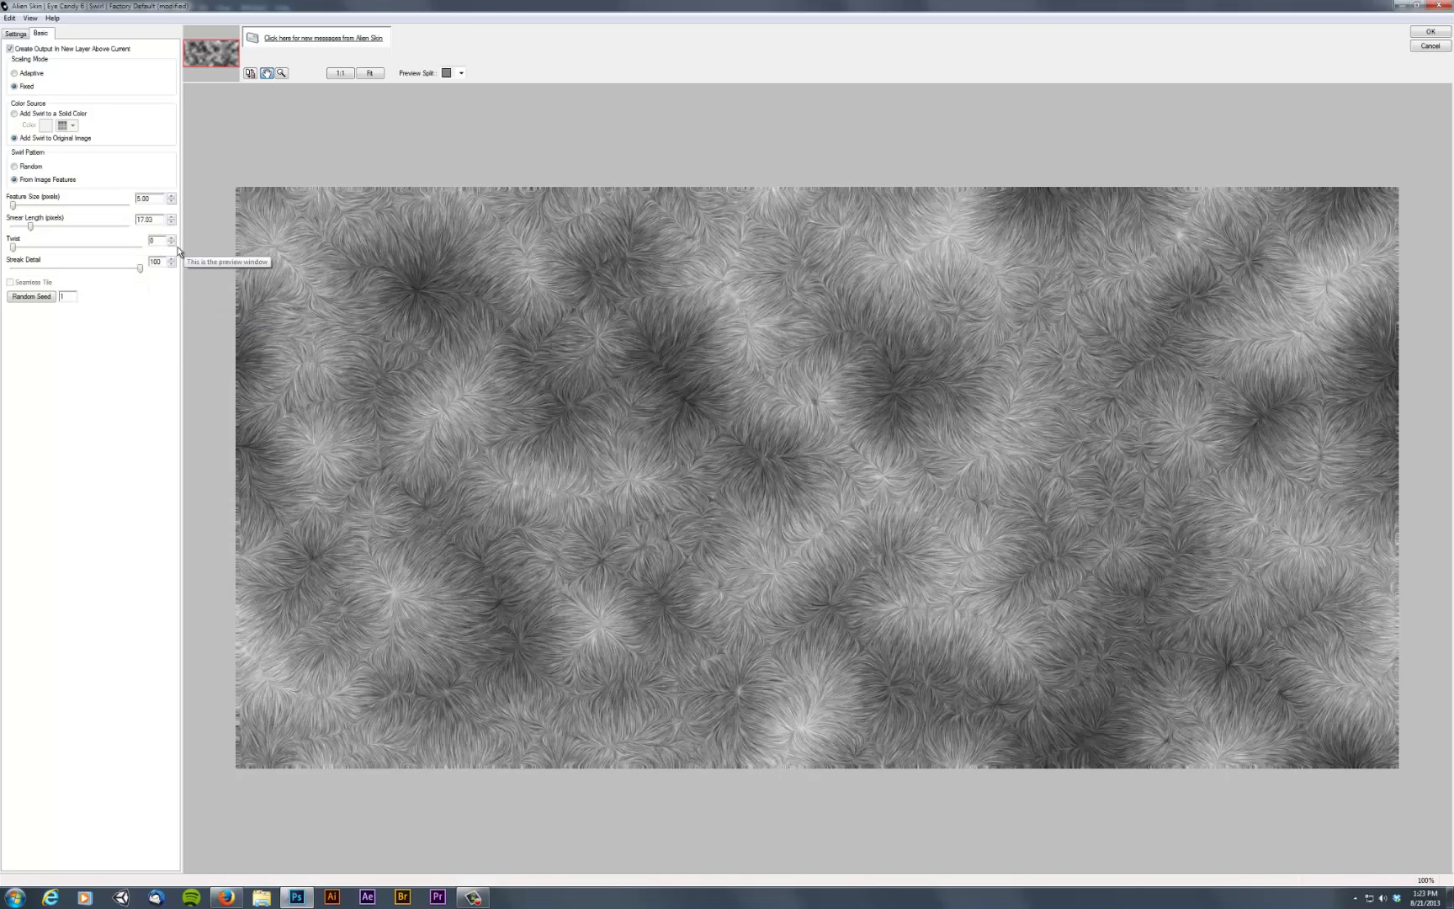
click(13, 249)
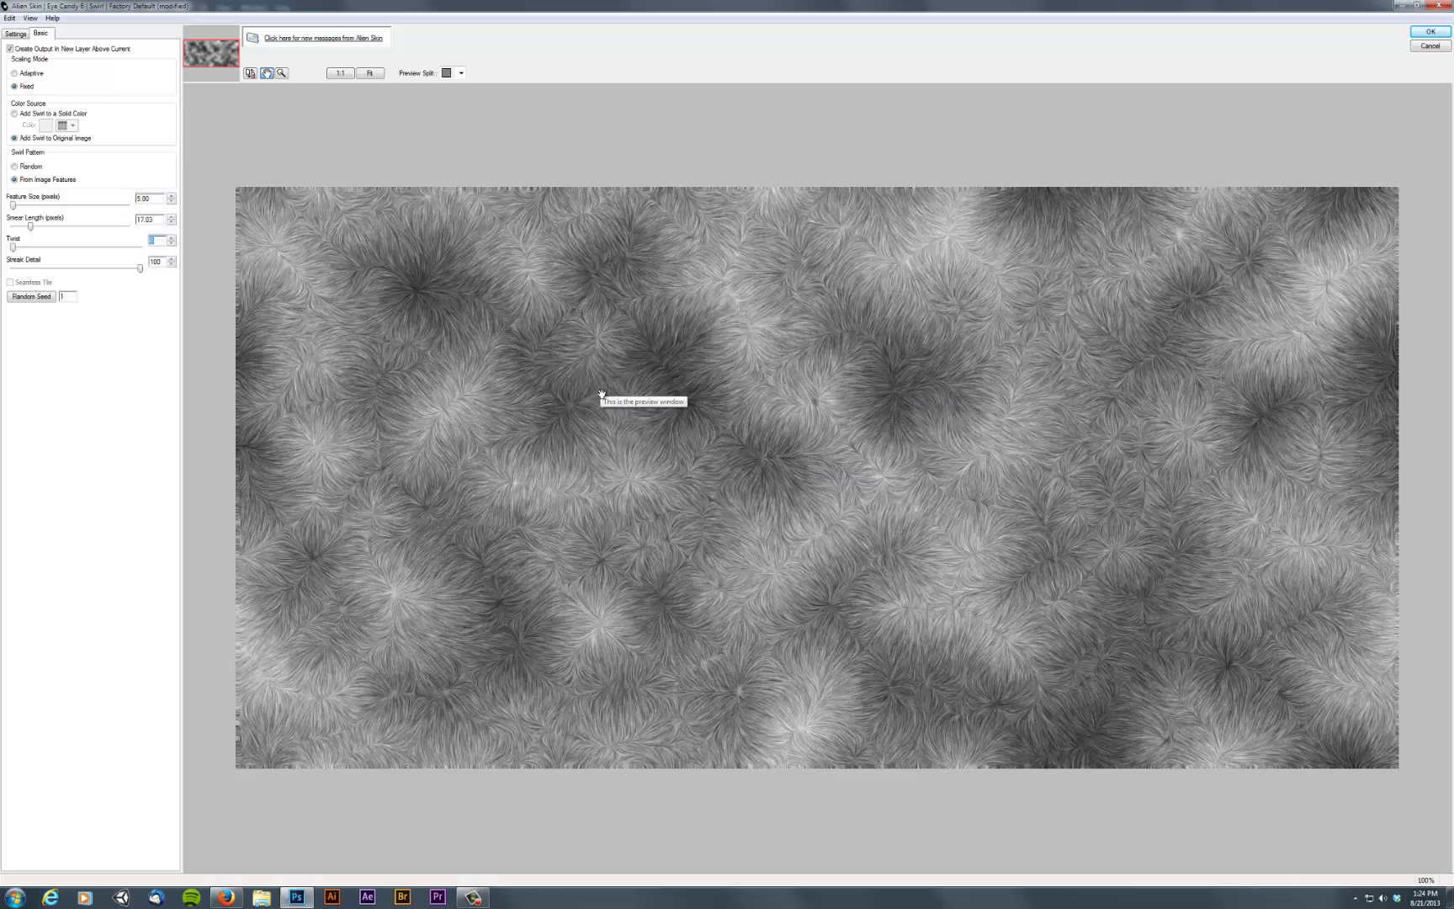
click(1430, 32)
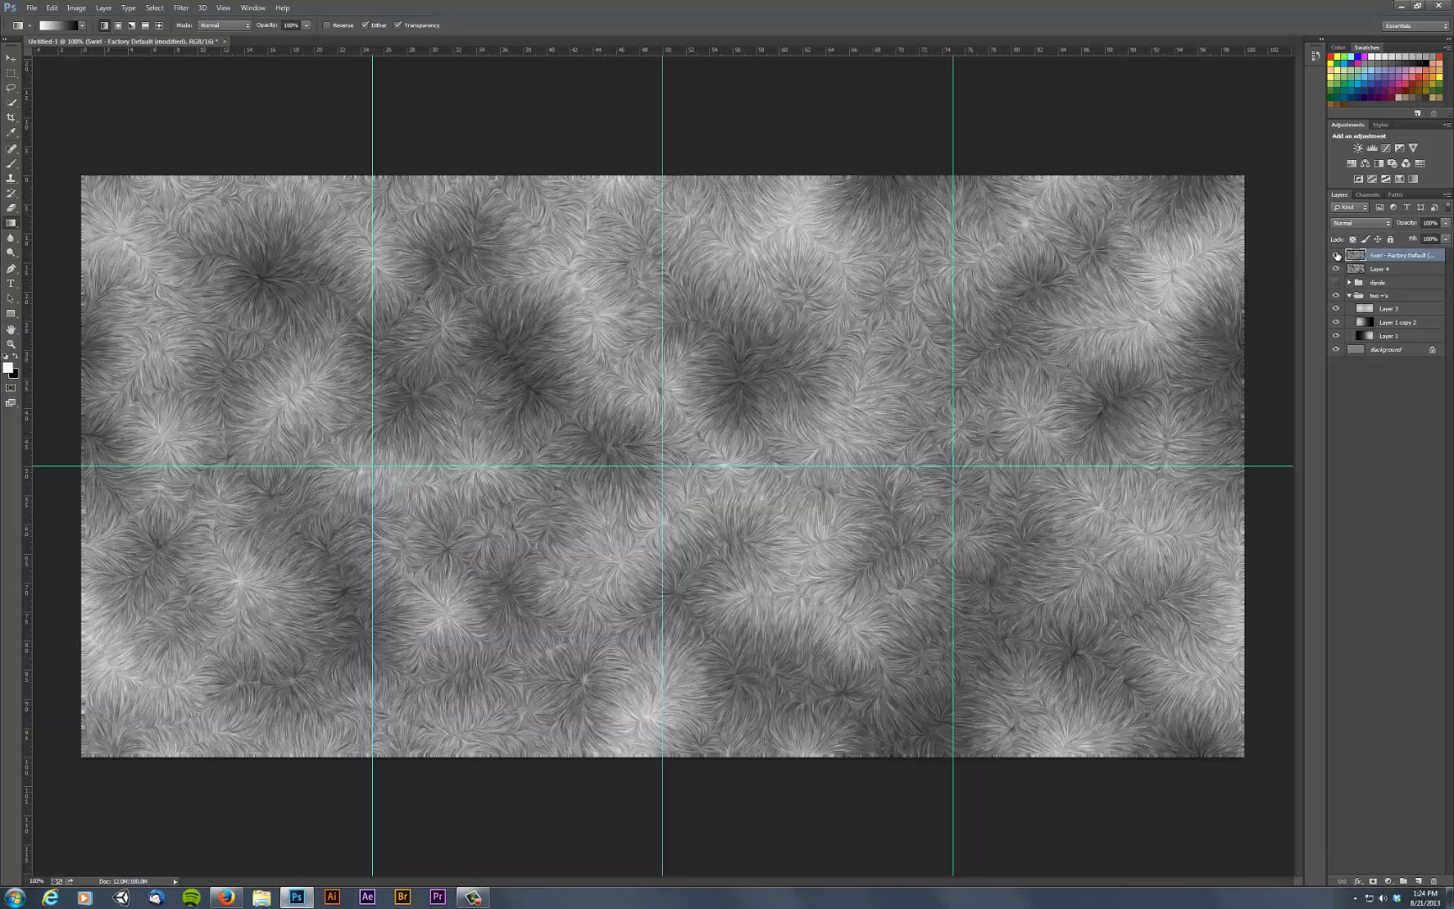
Step: Apply a second, curlier Swirl to Layer 4 beneath the first, keeping both visible
click(1336, 255)
click(1418, 269)
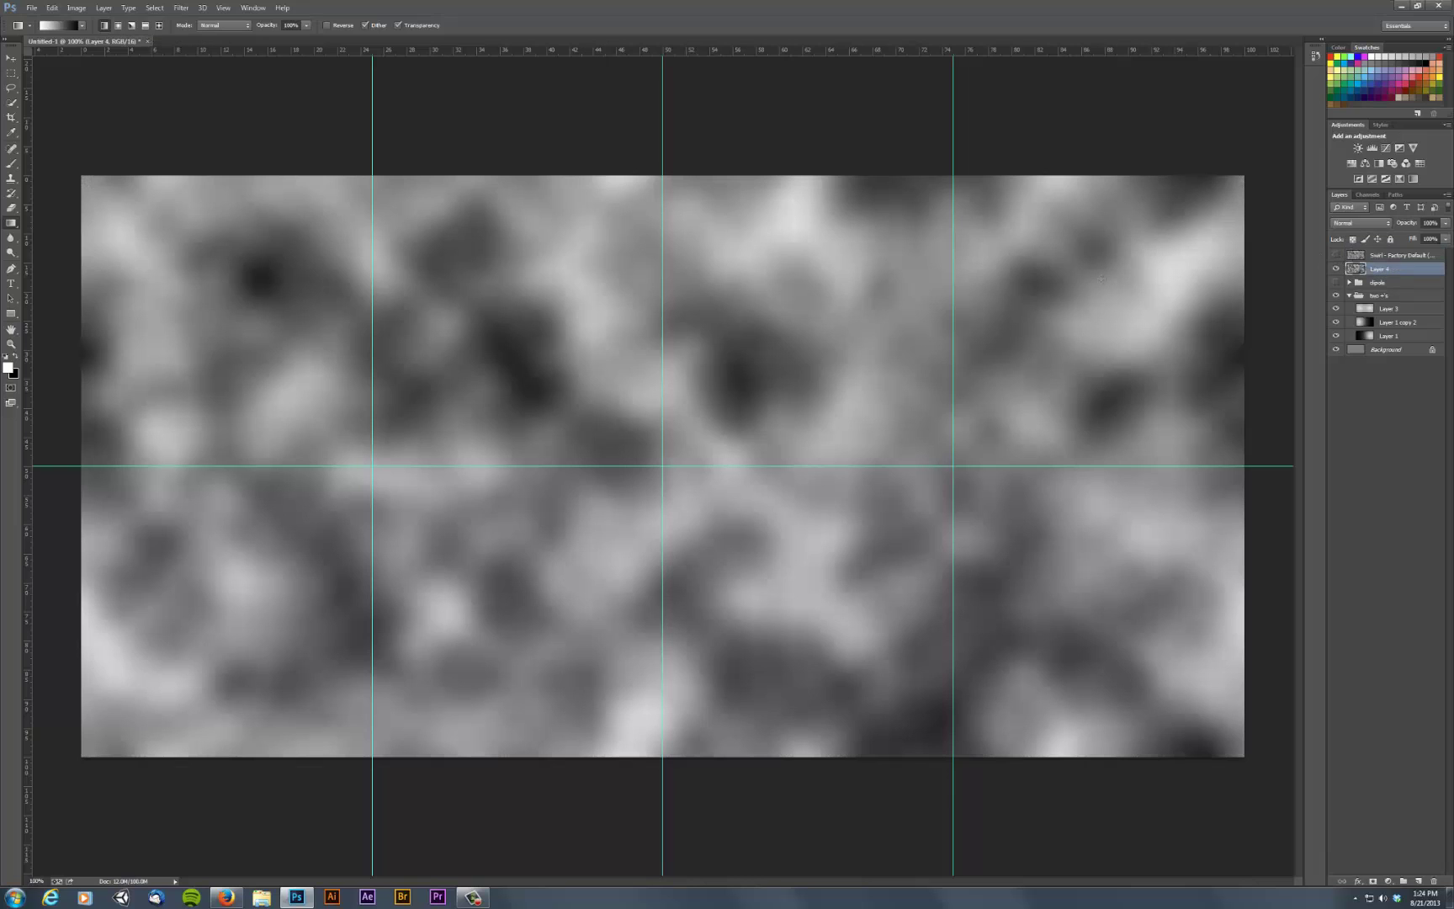
click(180, 11)
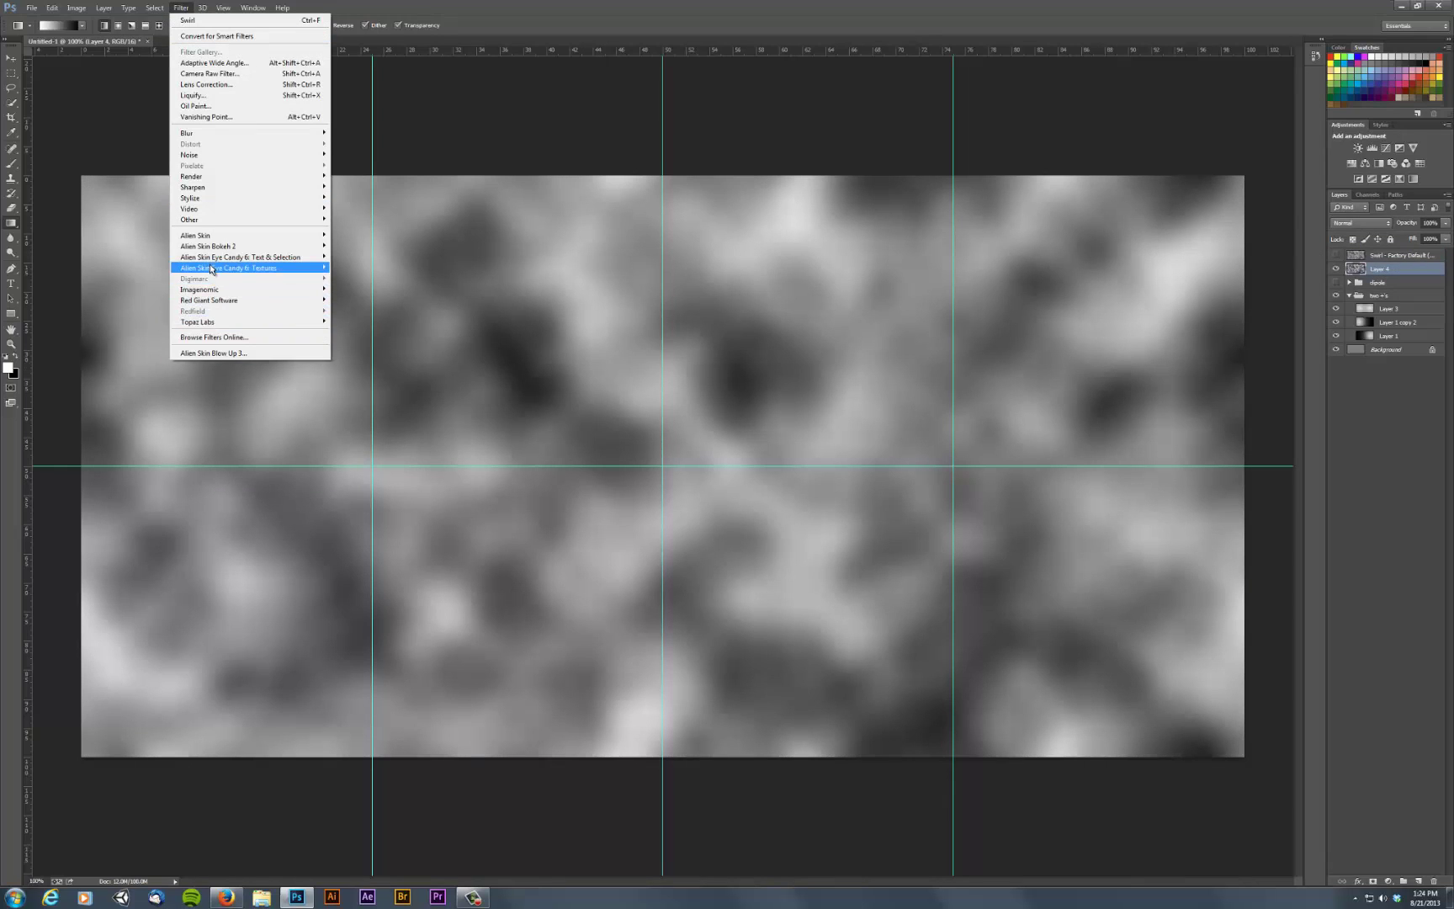
mouse_move(213, 267)
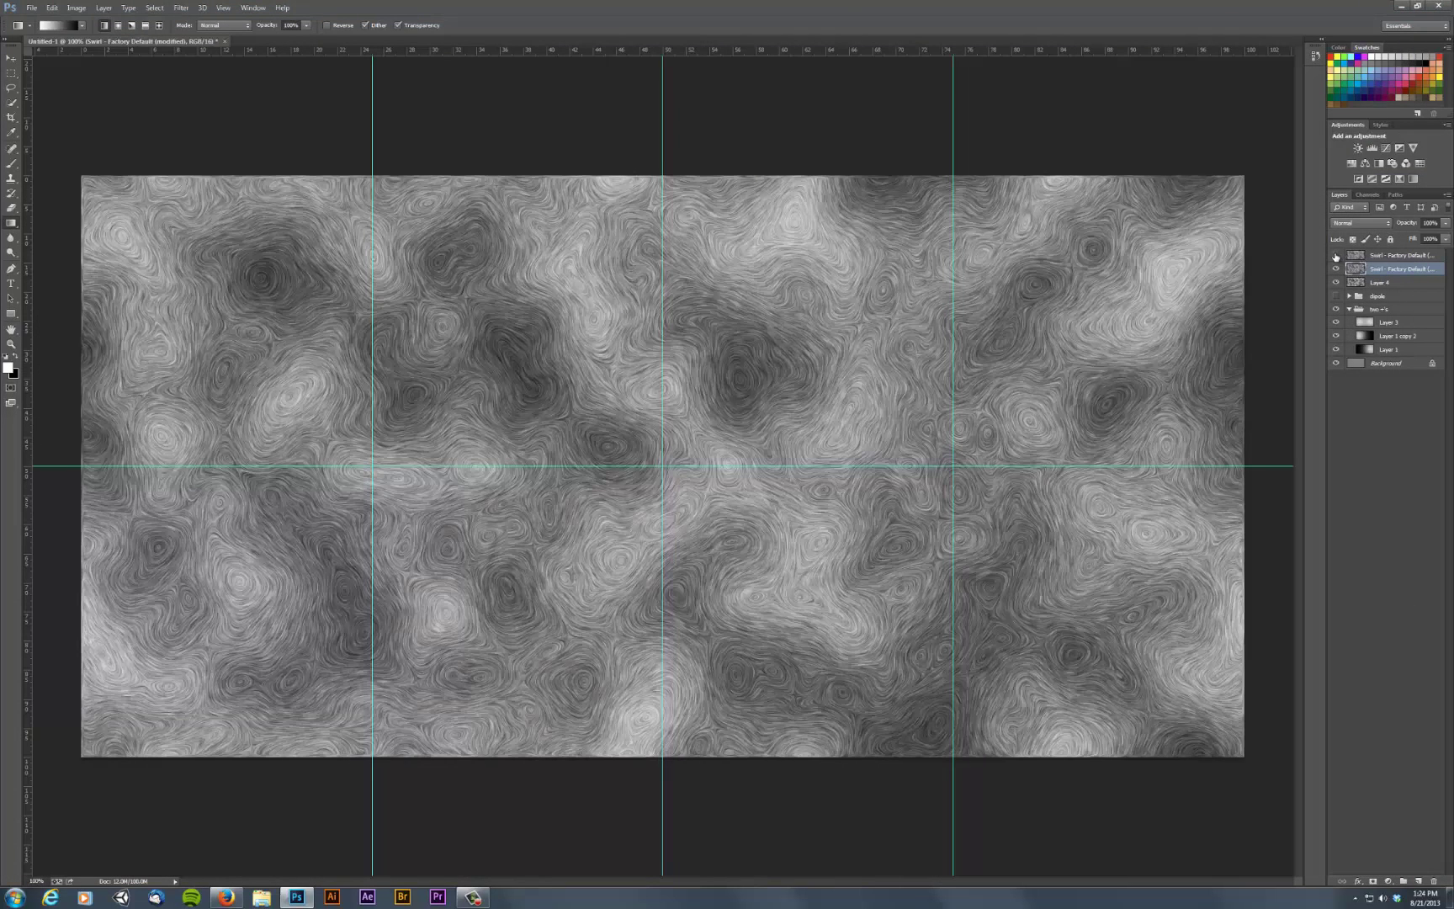
click(1335, 255)
click(1401, 255)
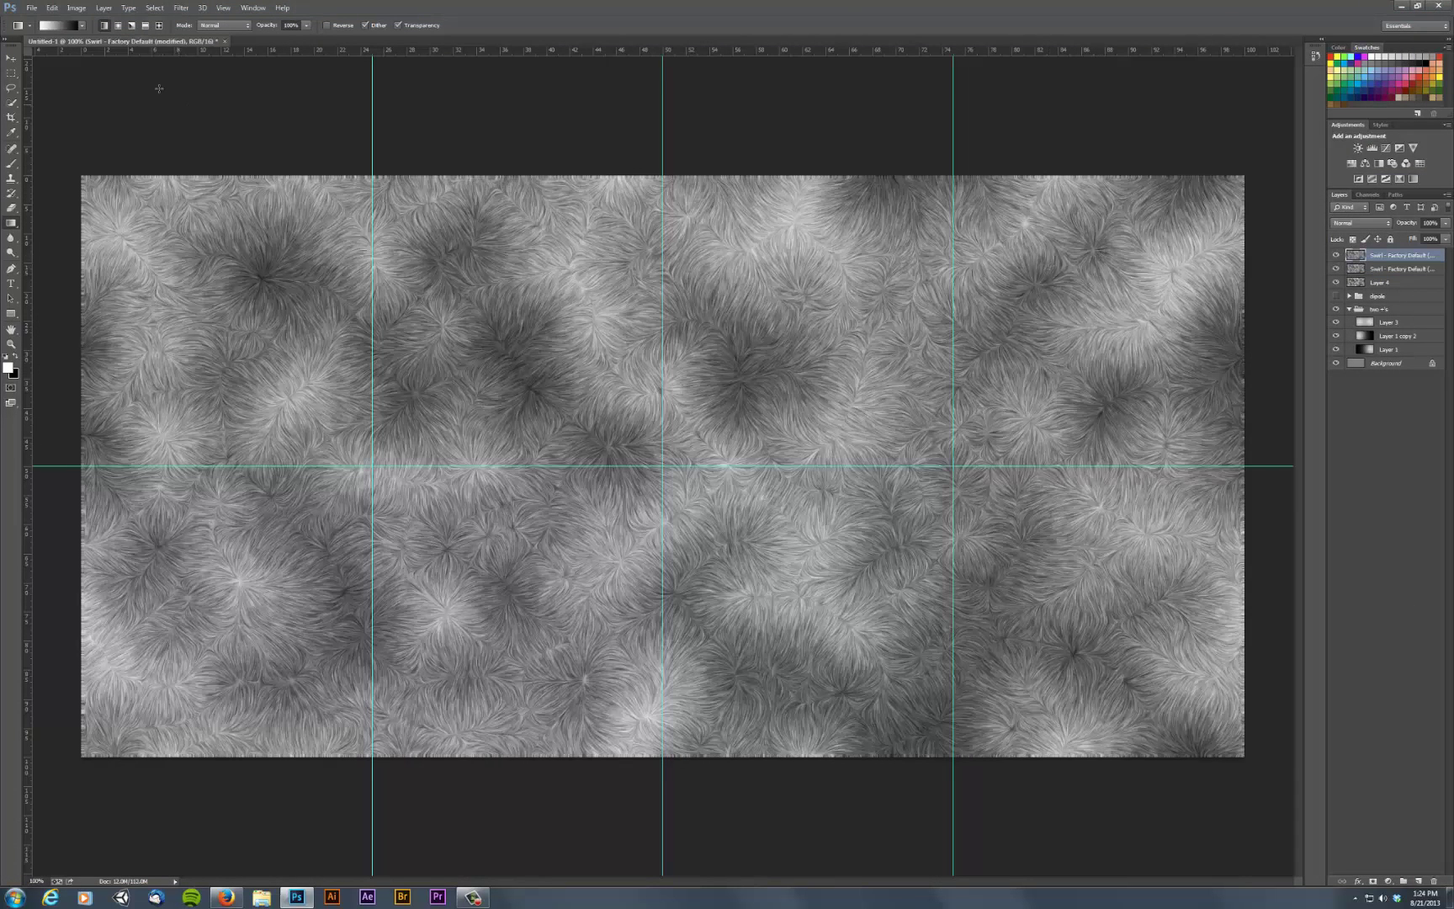
Step: Set the top Swirl layer's blend mode to Darker Color
click(184, 10)
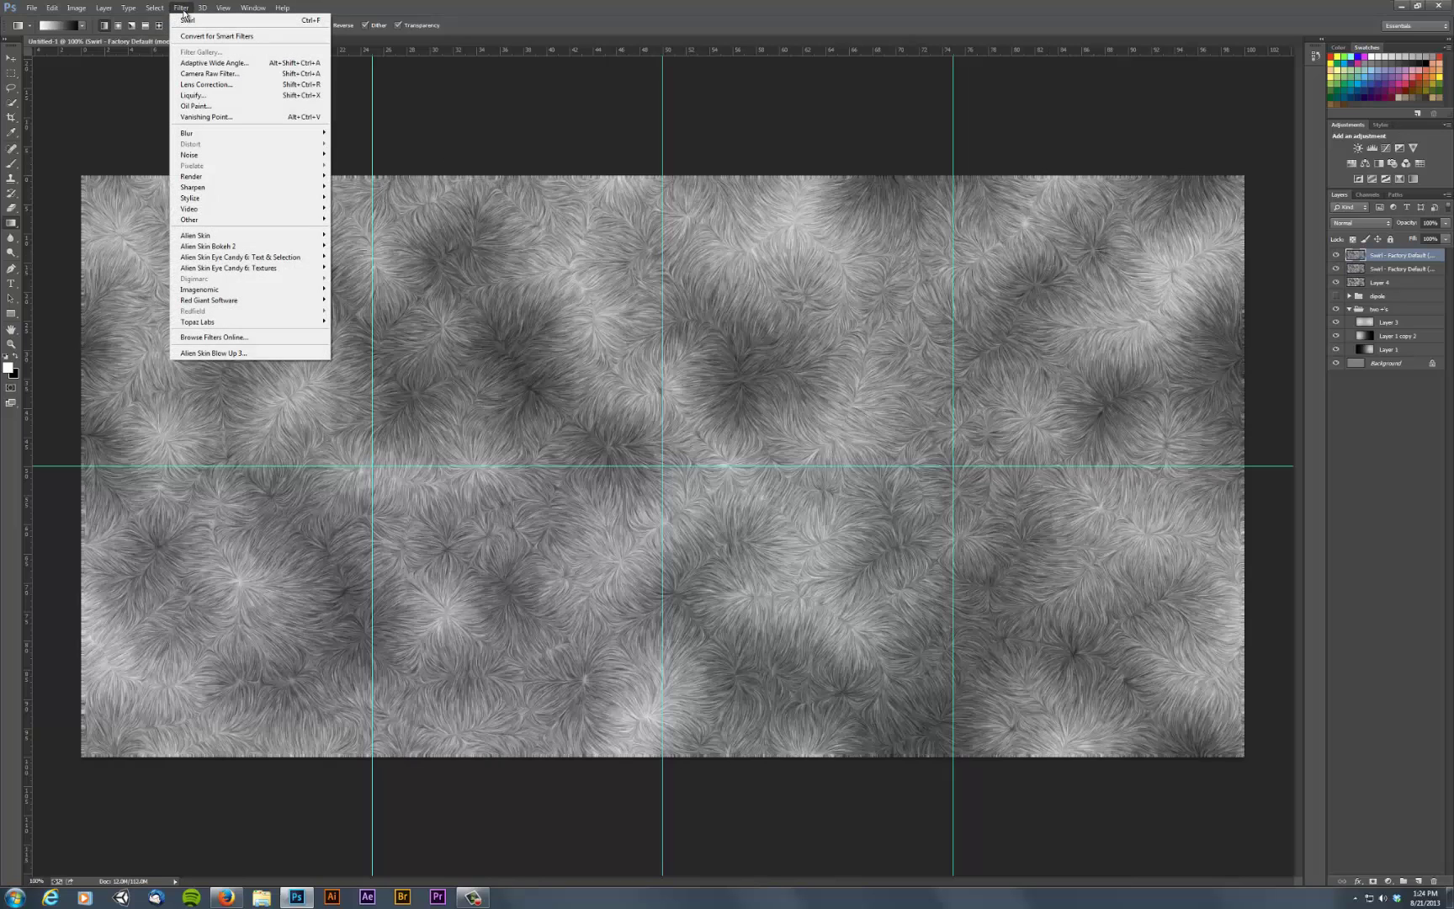
mouse_move(202, 8)
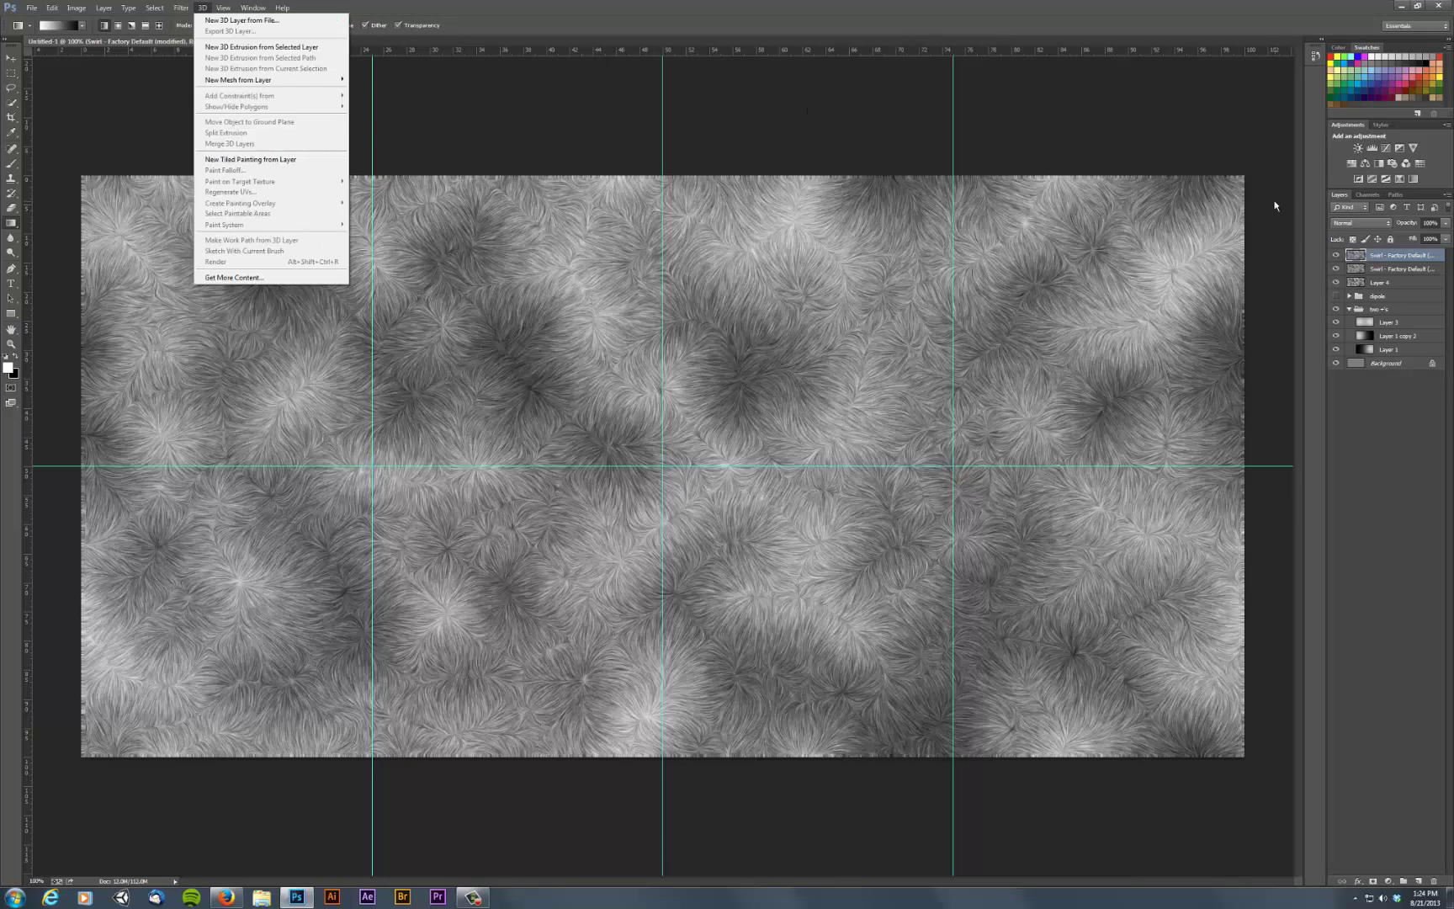
click(1404, 496)
click(1401, 257)
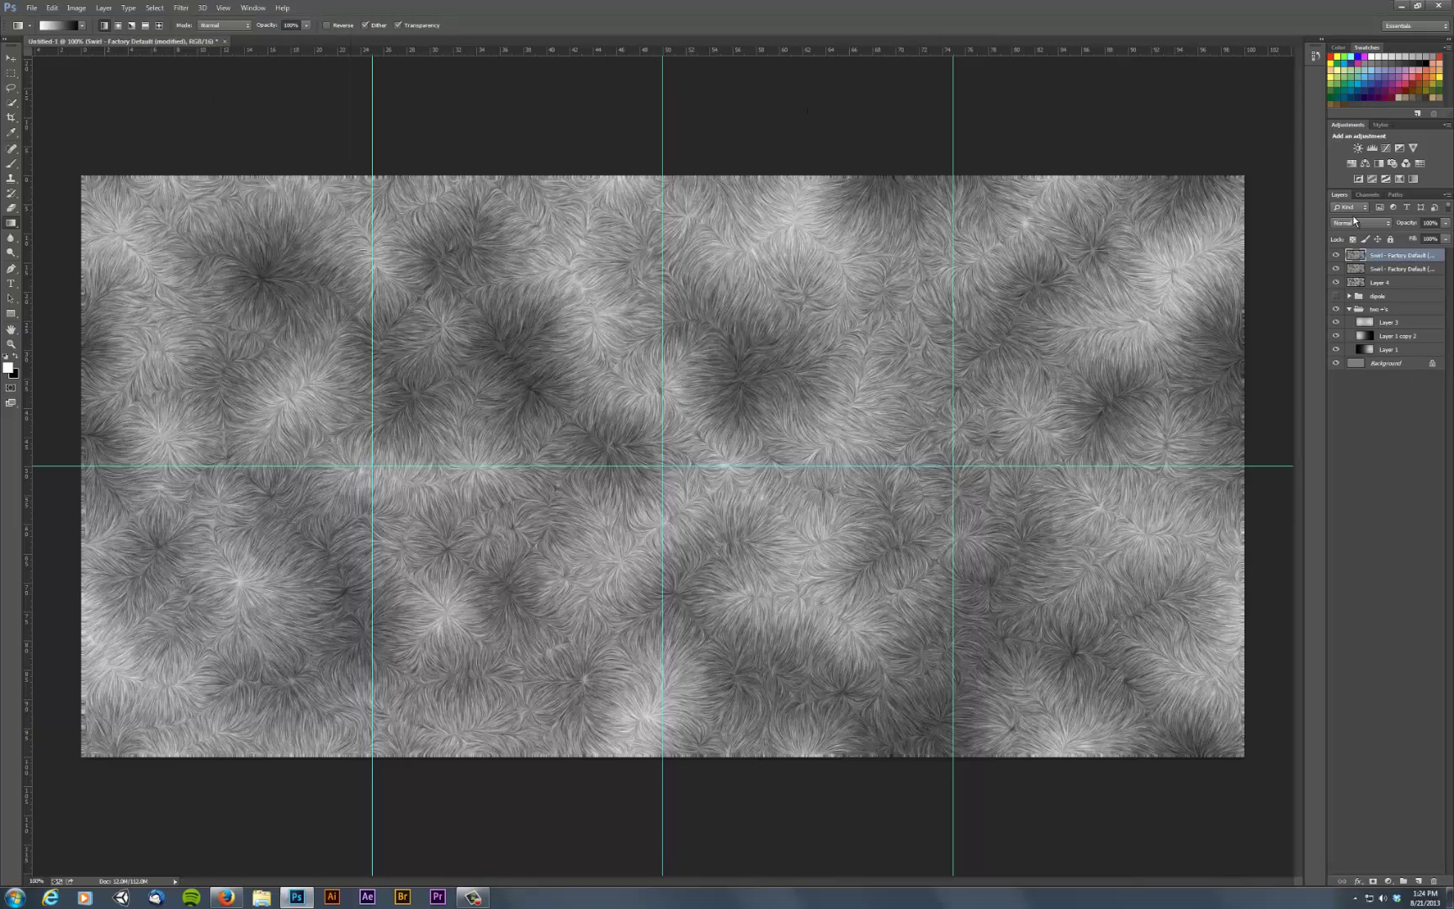
click(1356, 224)
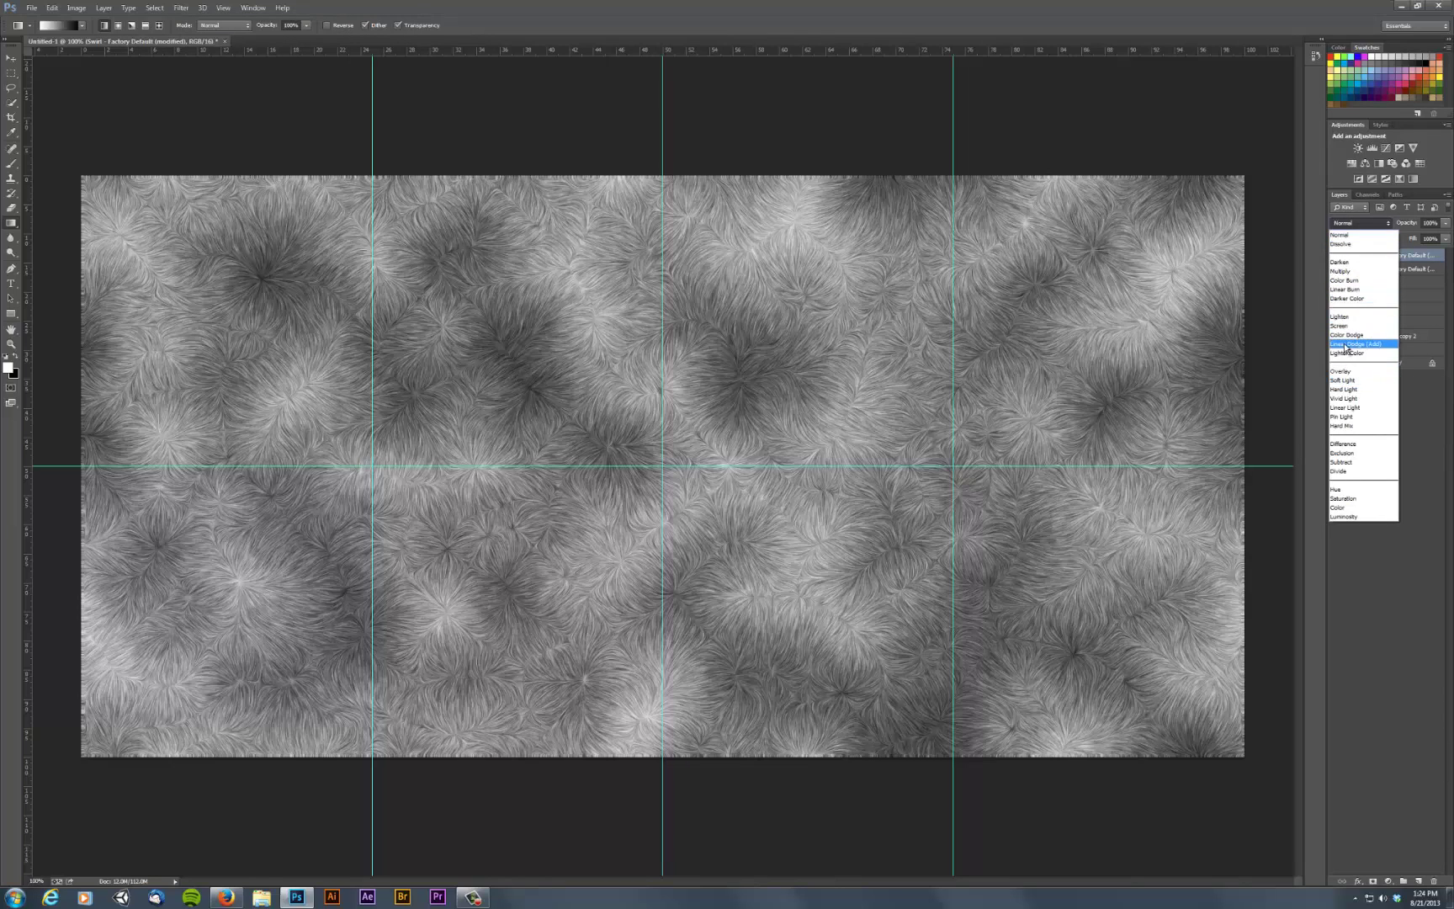
click(1346, 298)
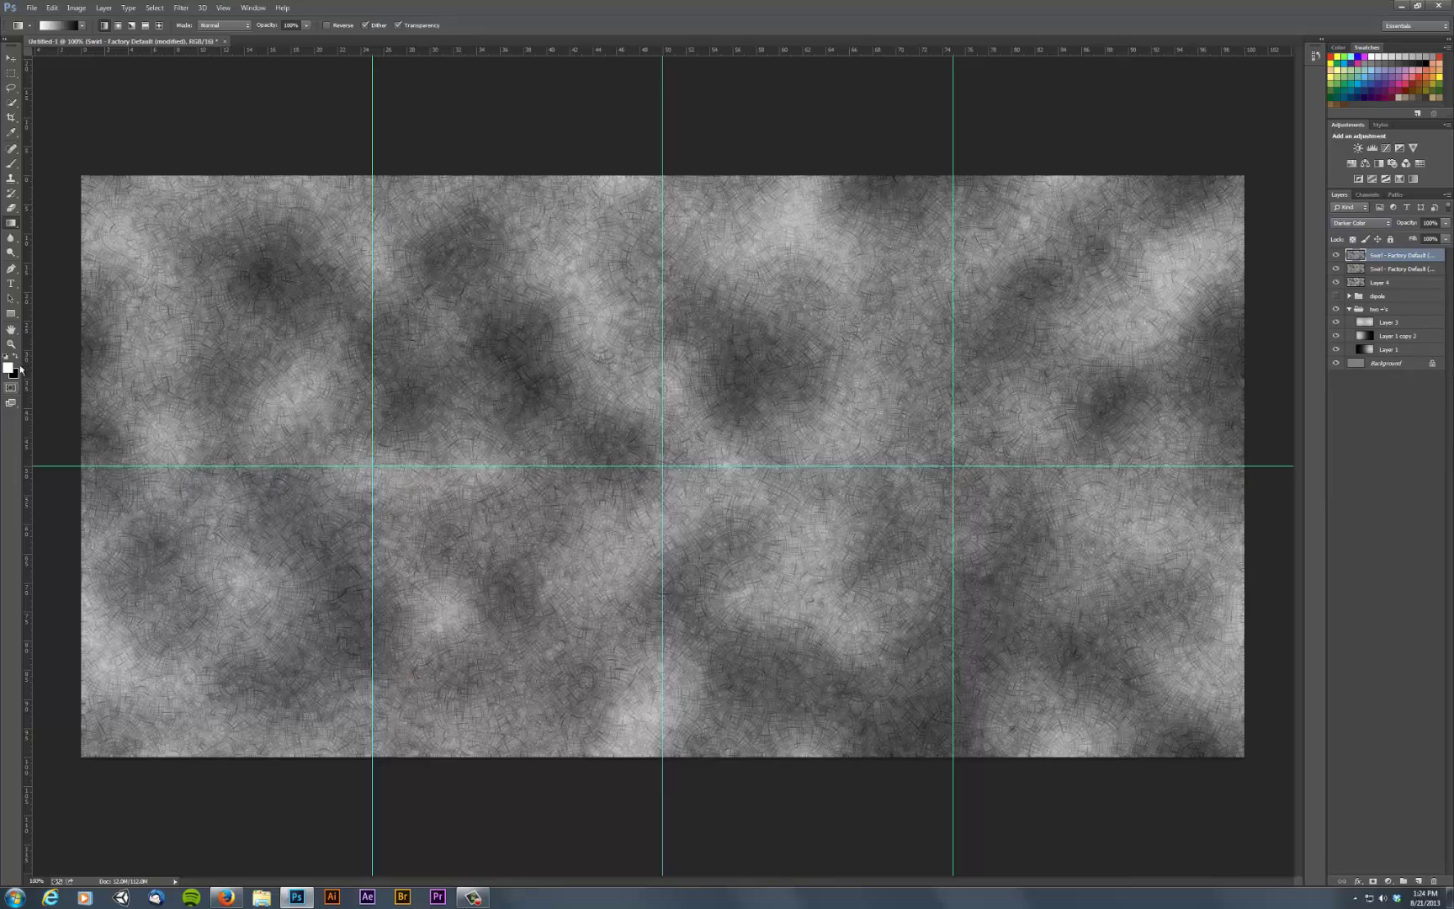
Step: Inspect the texture up close, return to 100%, and Merge Visible into Layer 5
click(11, 343)
drag(635, 414, 595, 505)
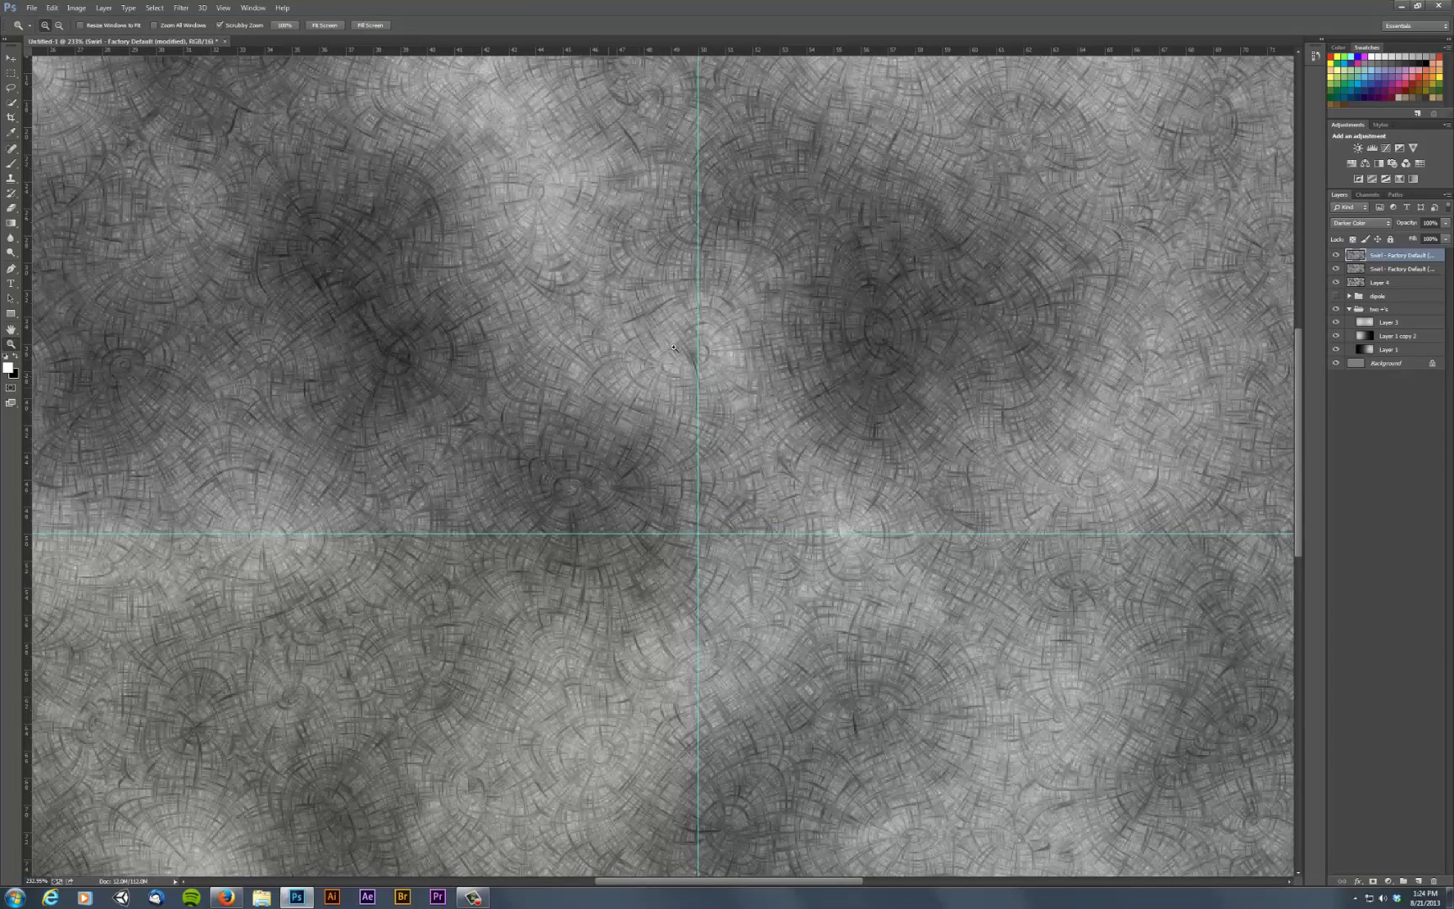
double_click(11, 343)
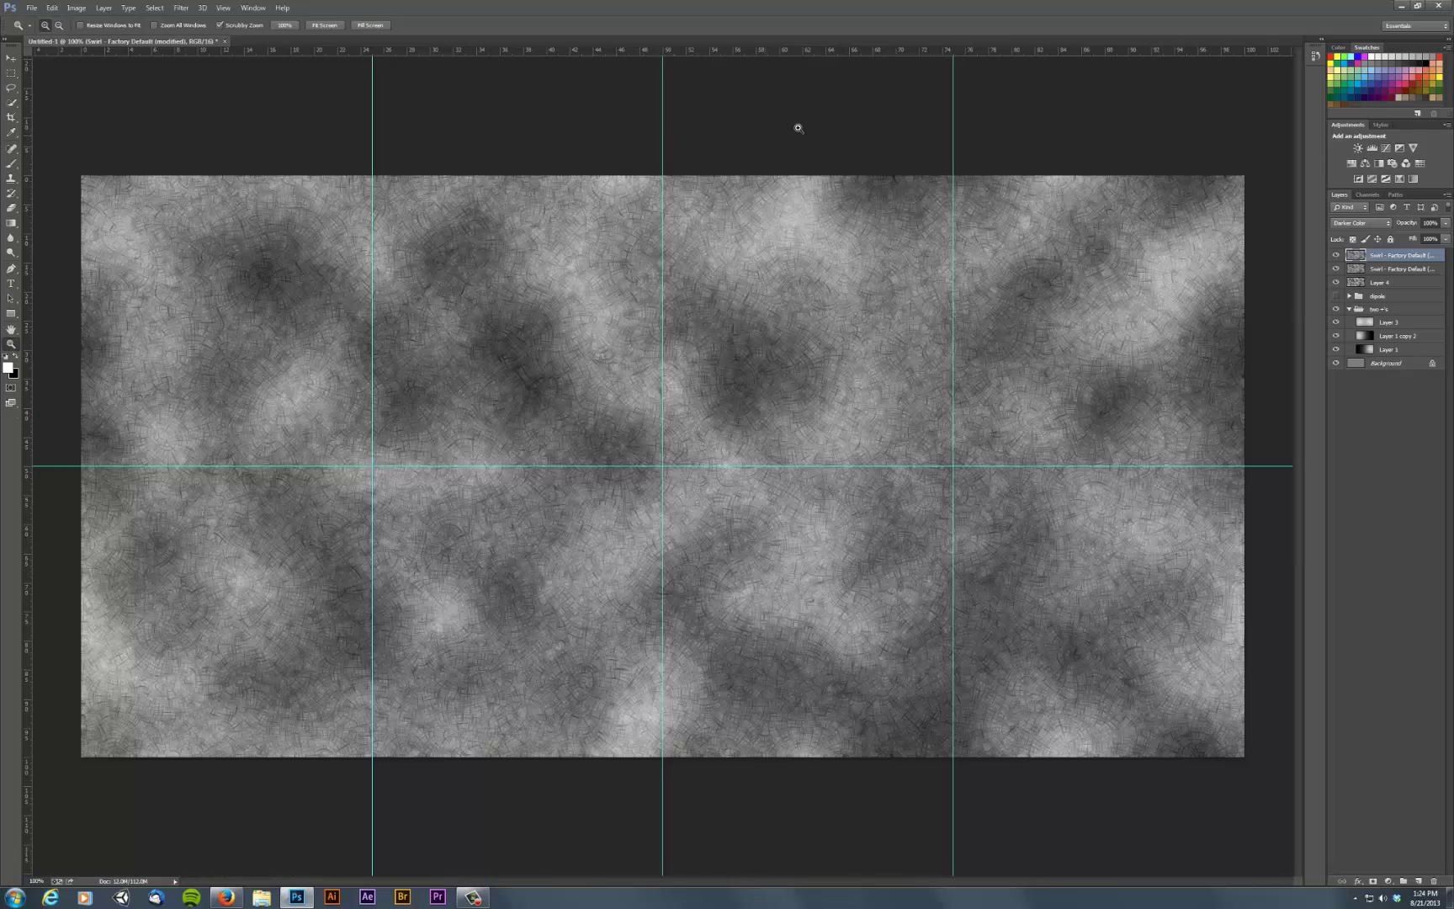
click(1447, 196)
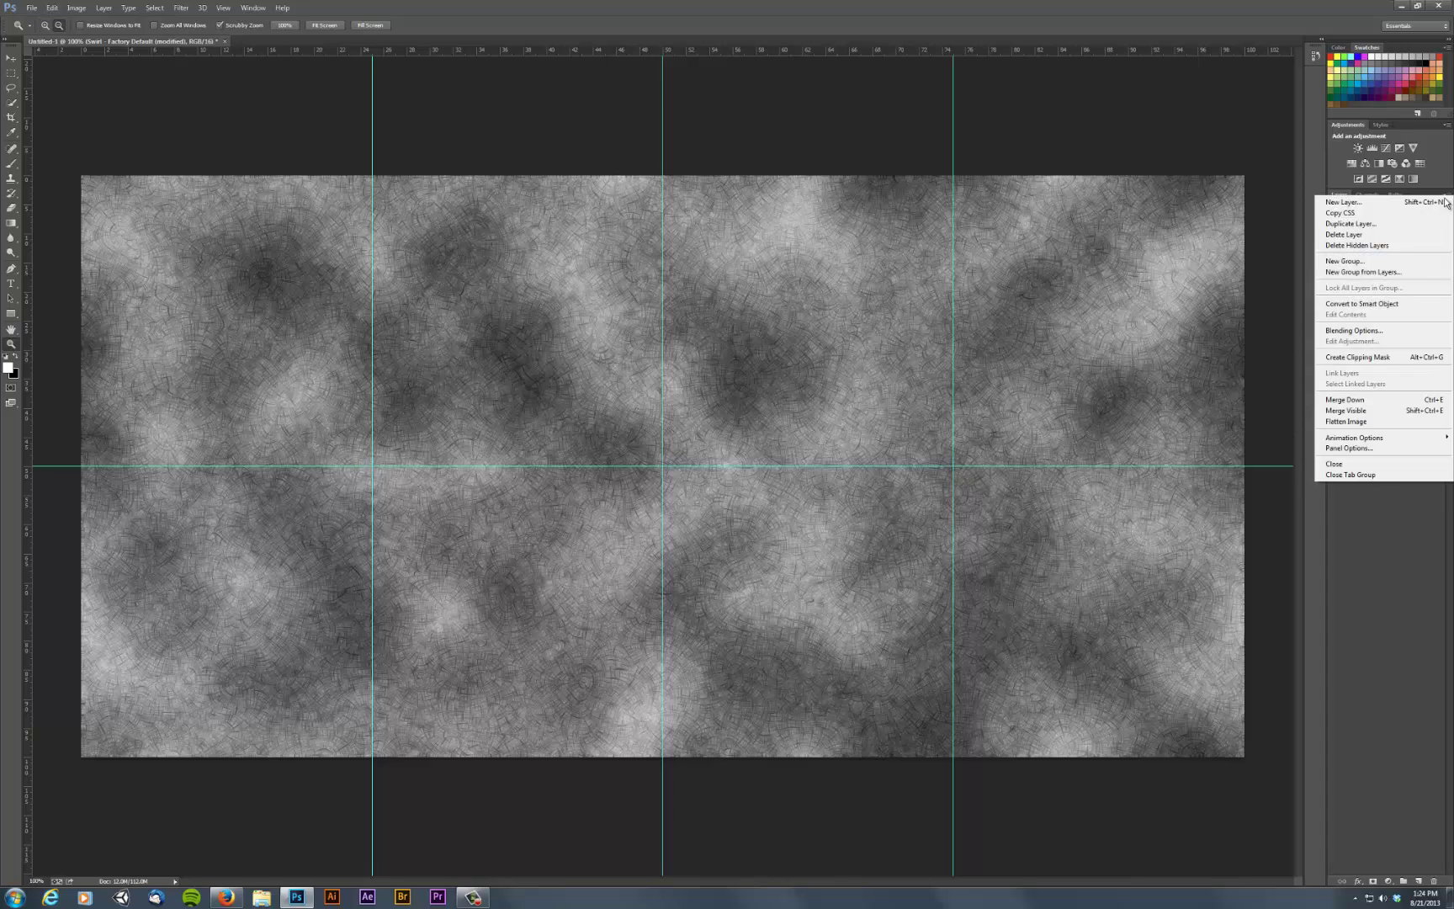
alt+click(1346, 411)
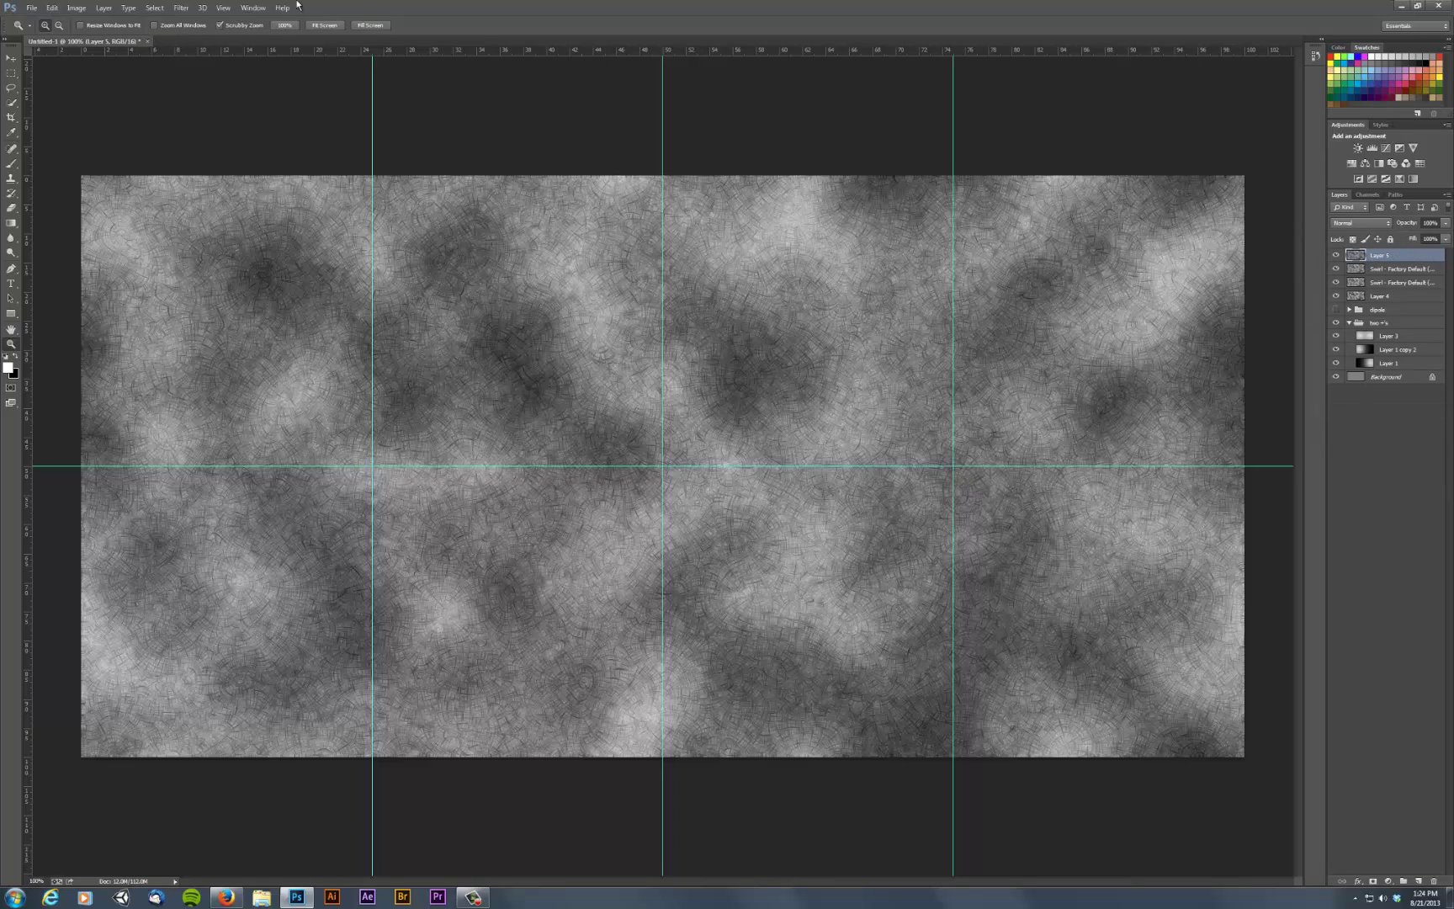
Step: Apply a High Pass filter with radius 66.4 to Layer 5
click(181, 8)
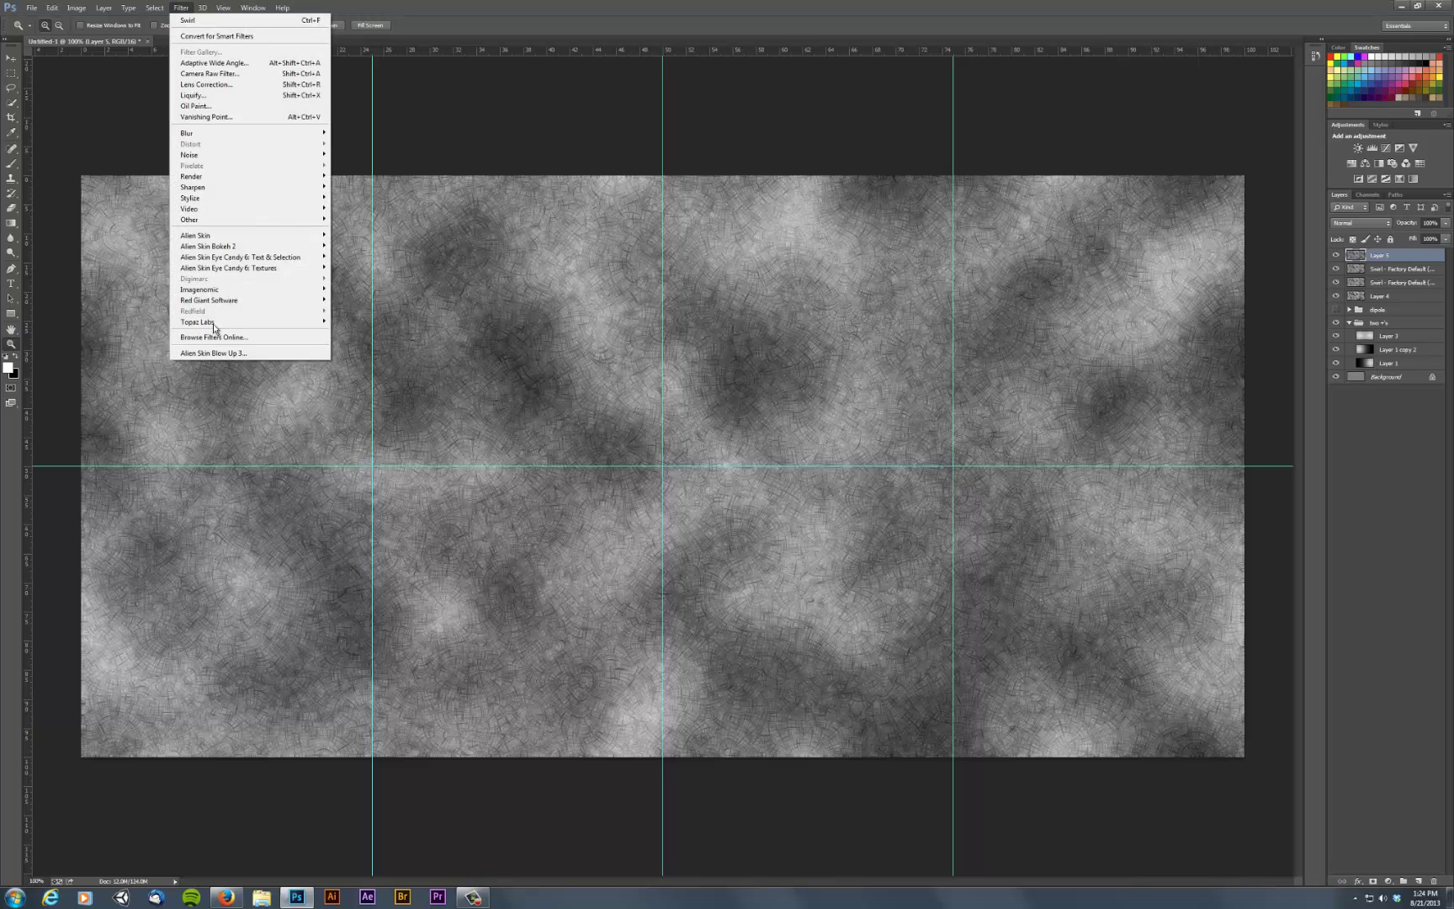
mouse_move(214, 219)
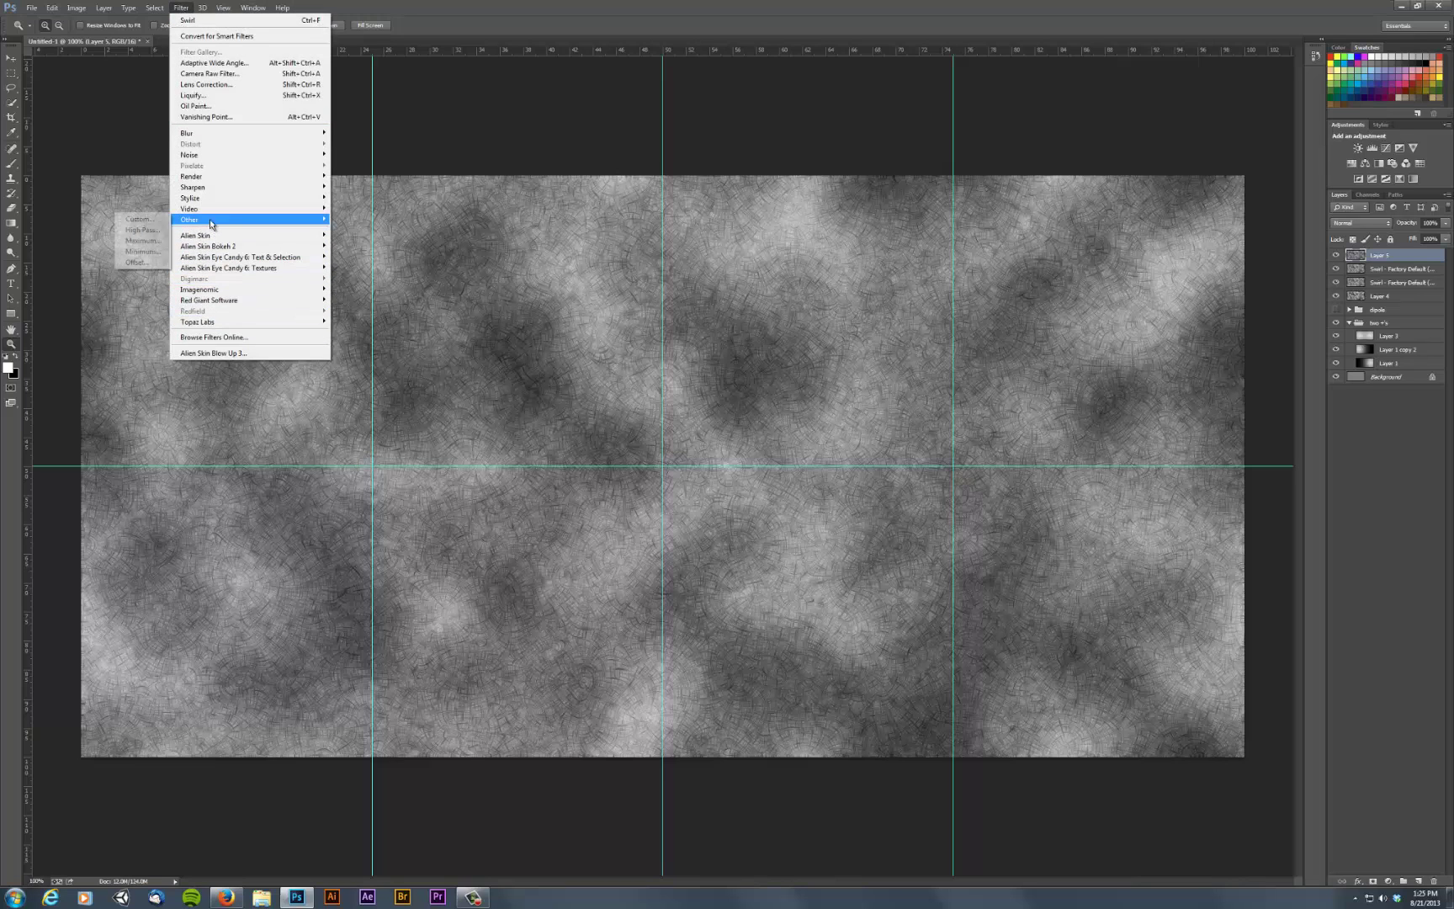
click(139, 229)
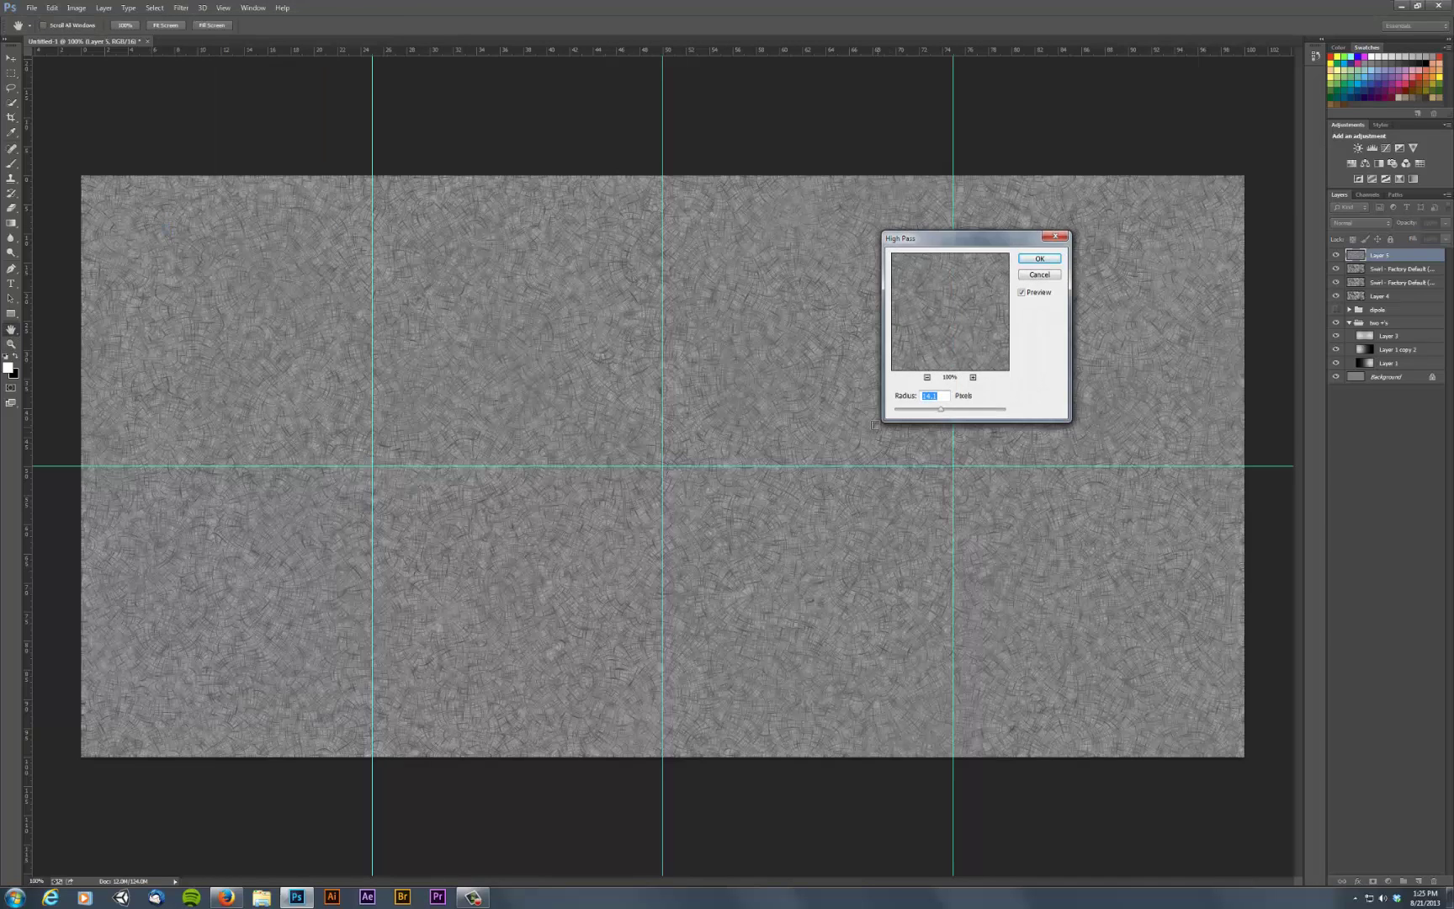
drag(941, 414, 981, 414)
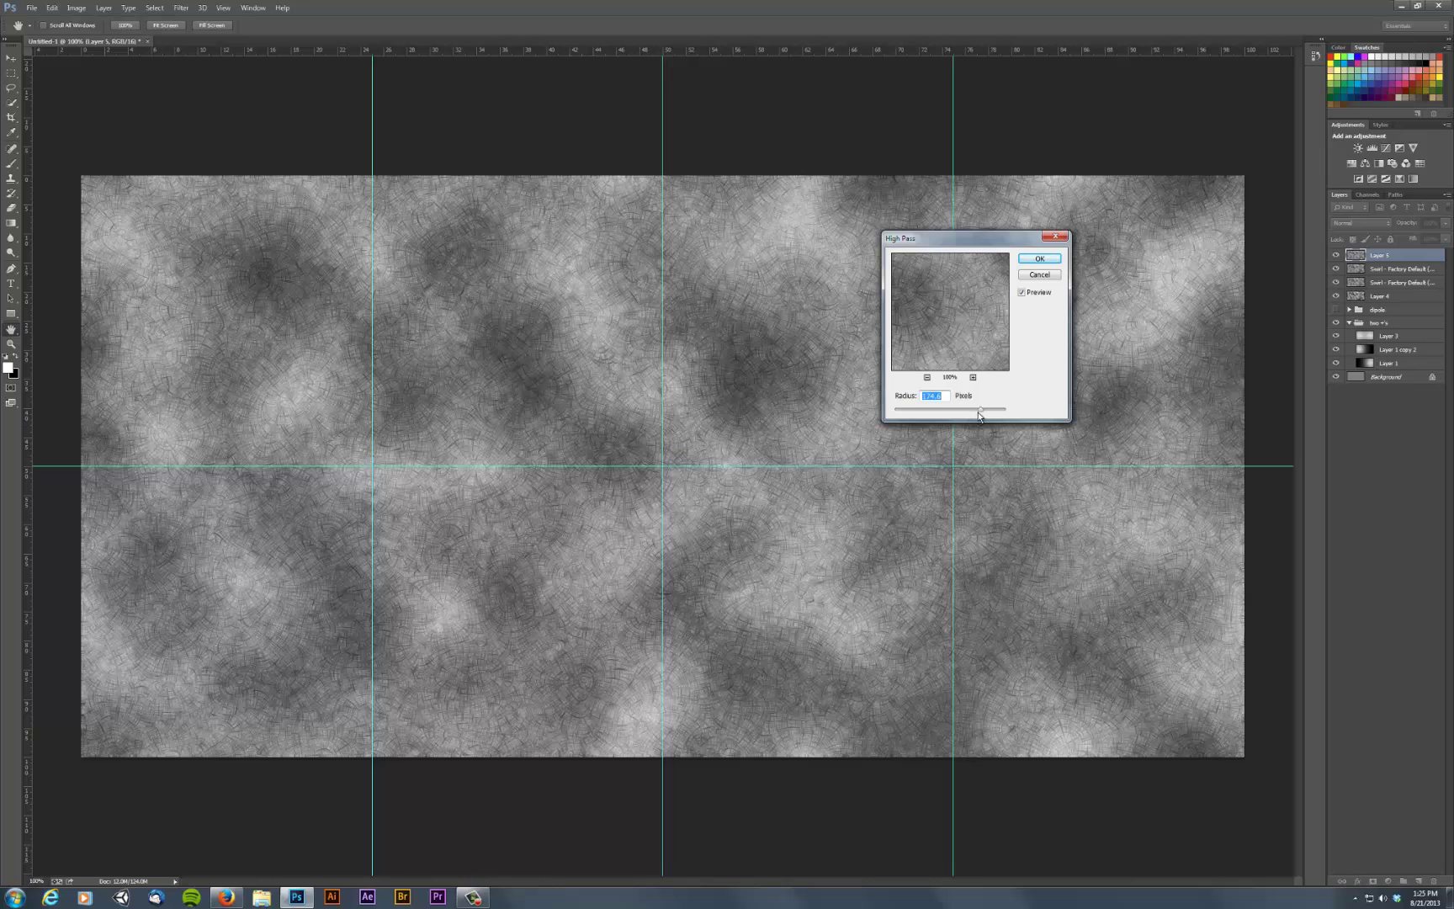
drag(980, 414, 935, 415)
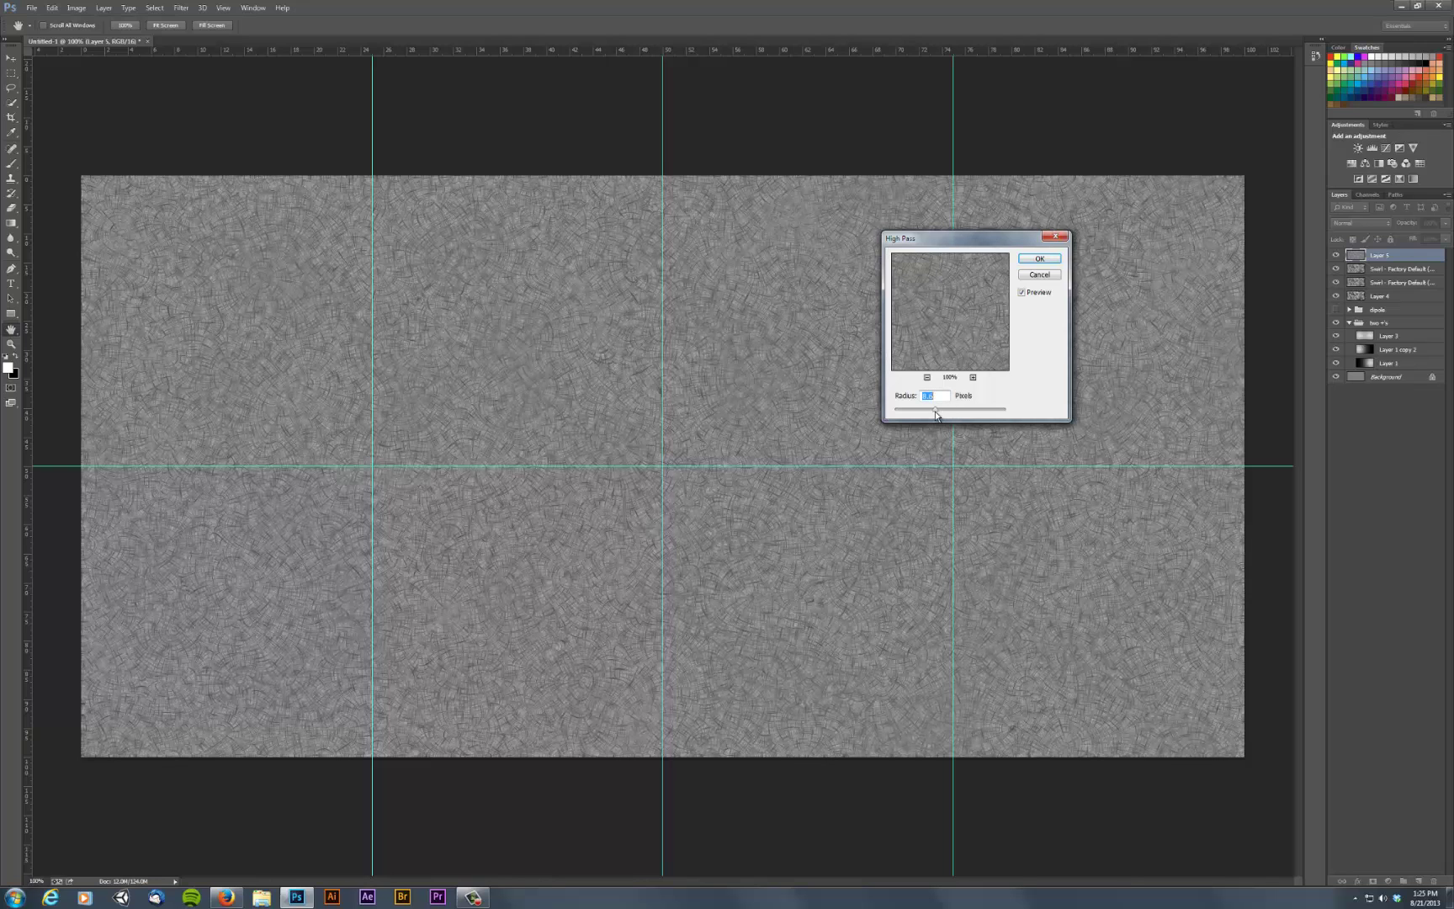
click(1038, 261)
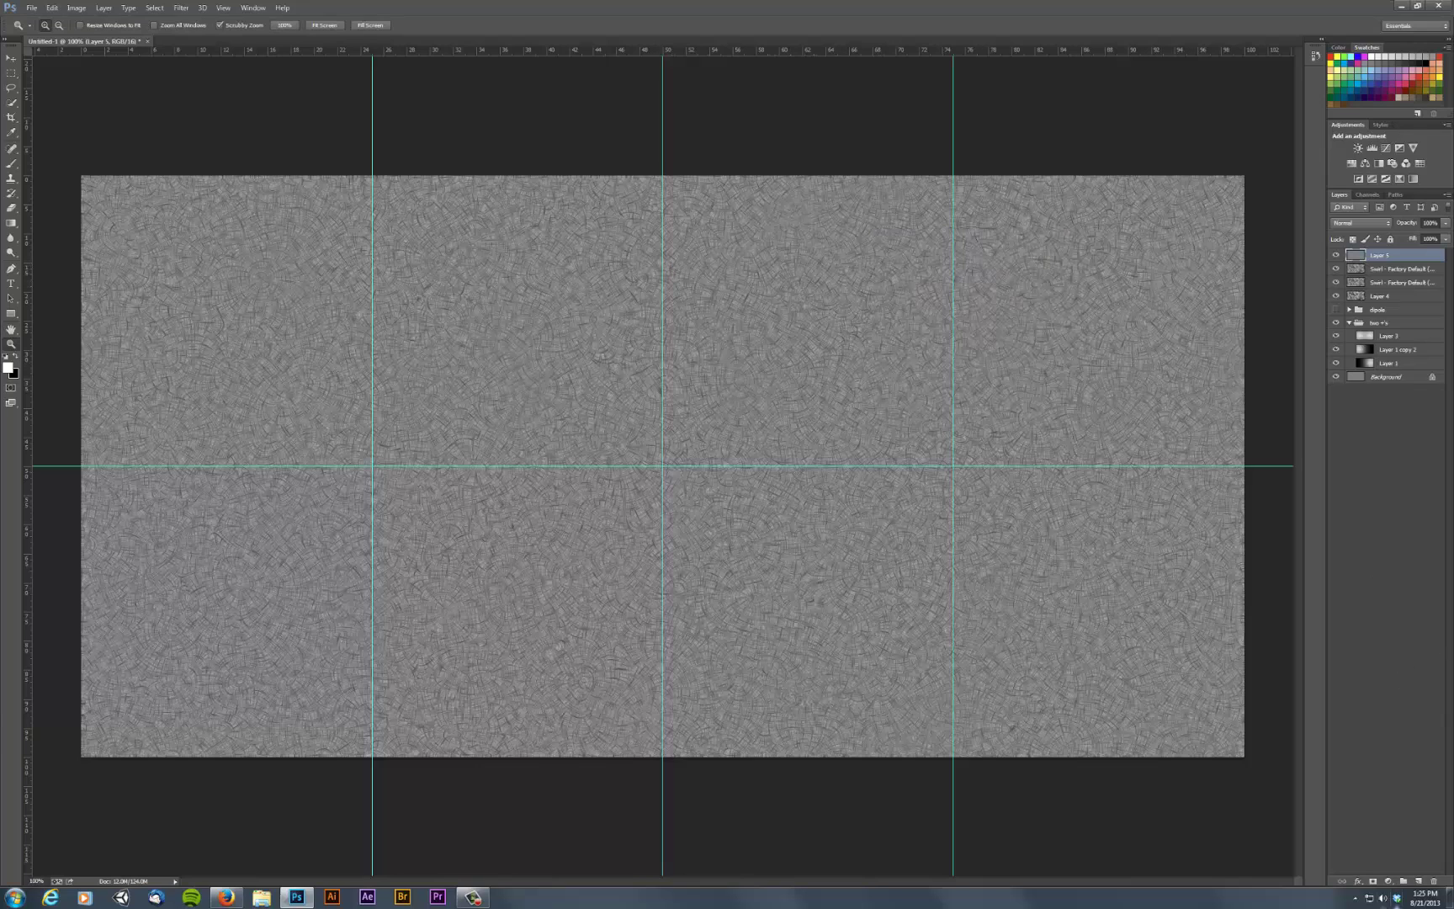
Step: Add a Levels adjustment with input black 46 and white 184, then merge it down into Layer 5
click(1388, 881)
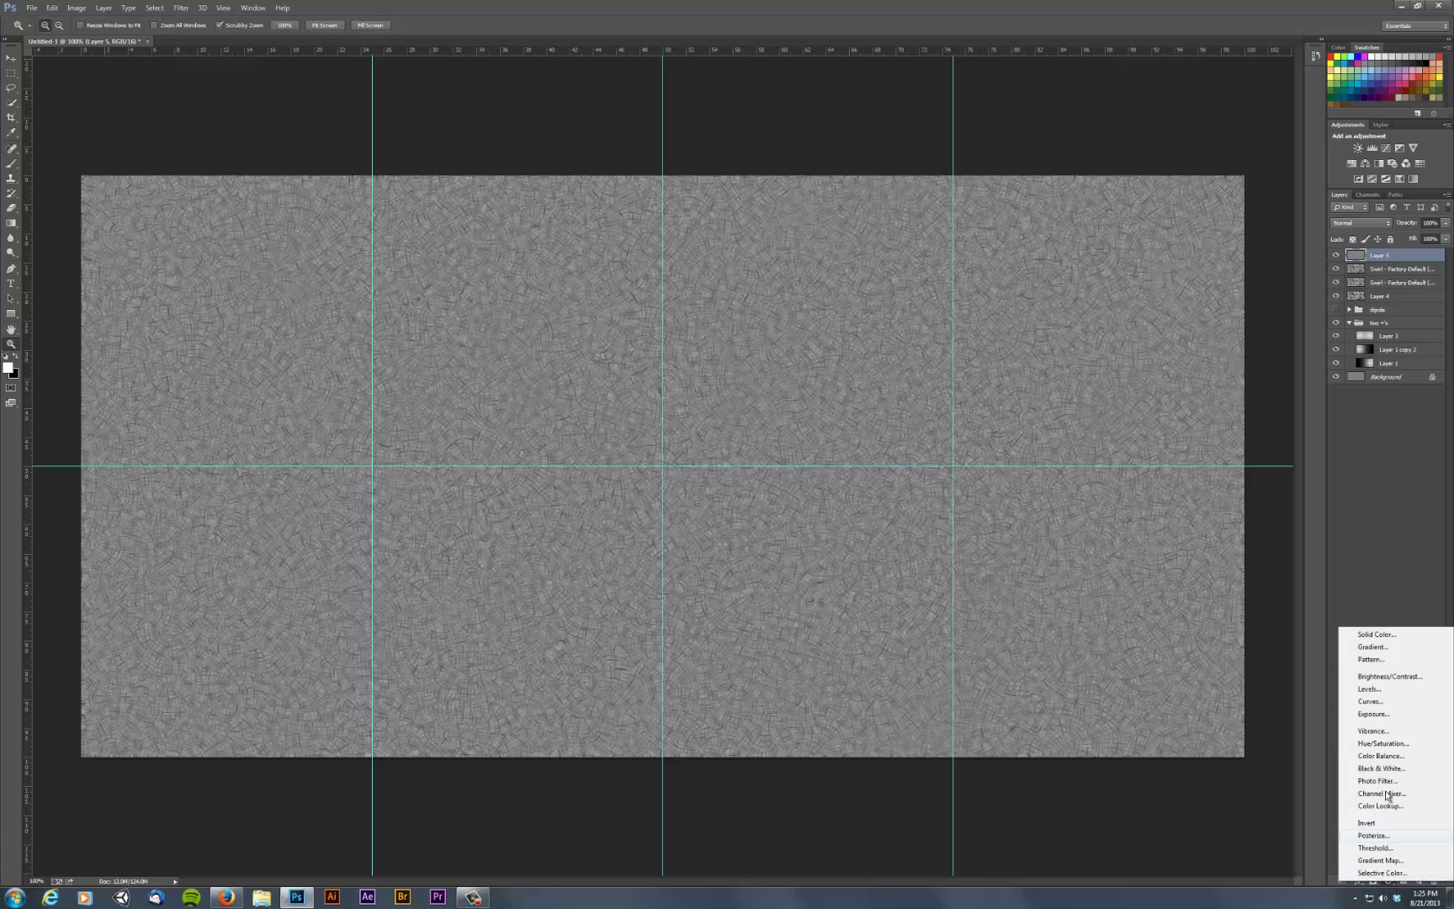
click(1369, 689)
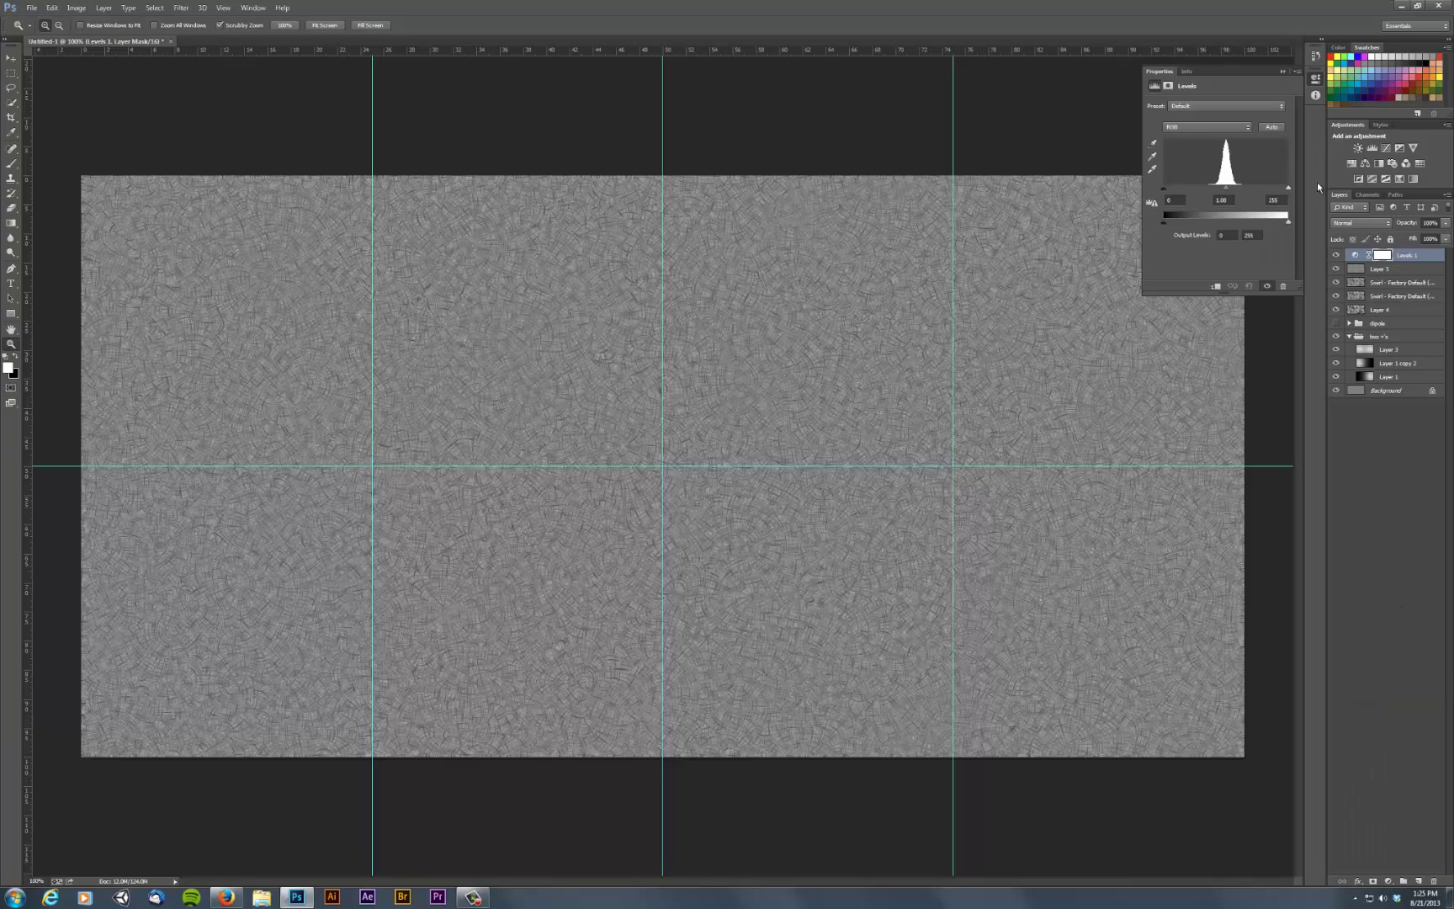
drag(1275, 188, 1254, 188)
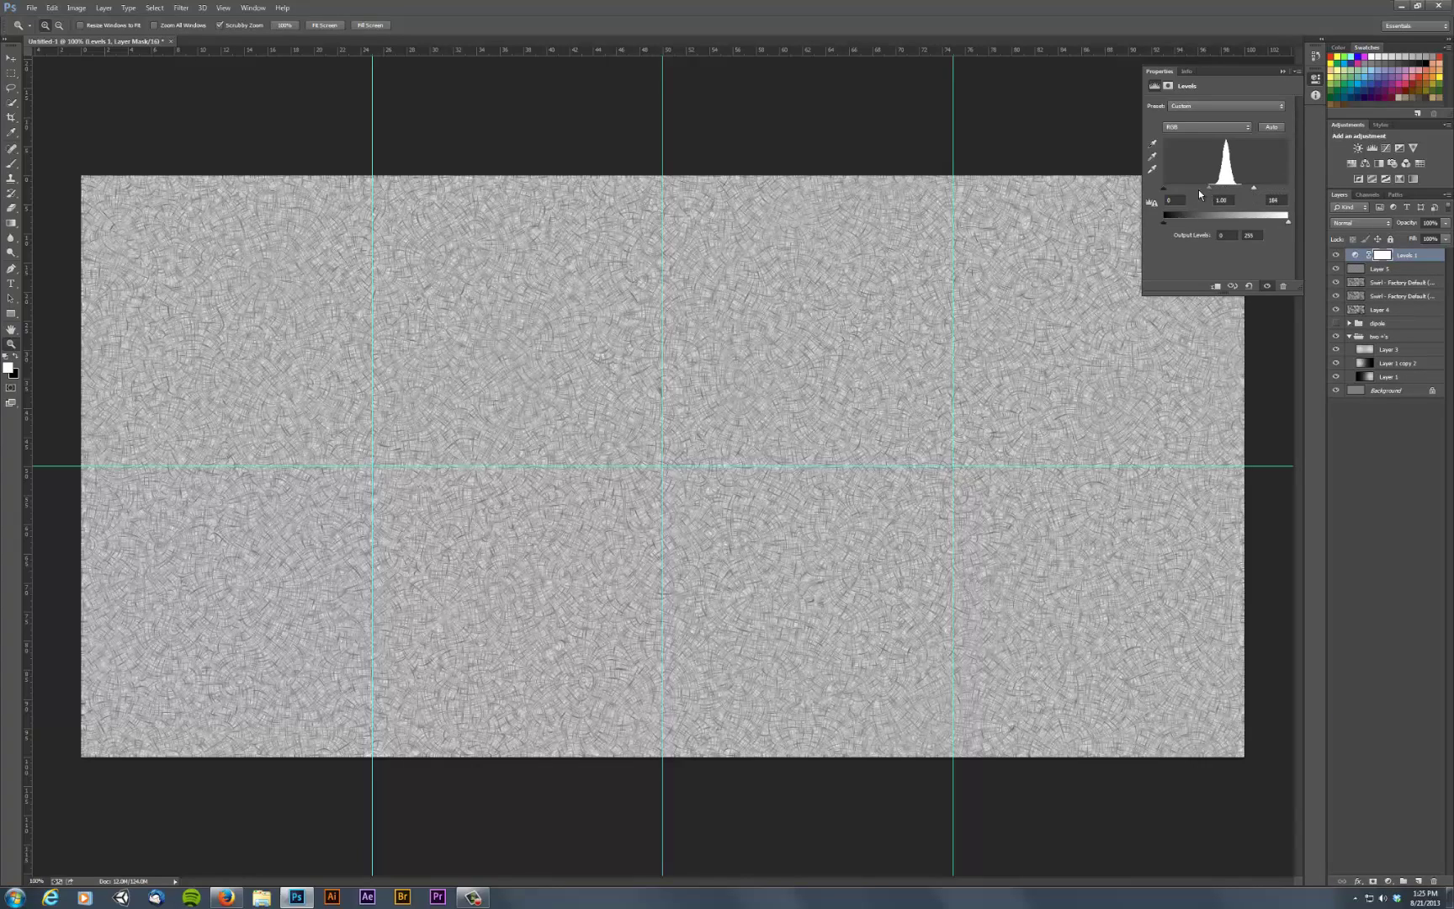
drag(1163, 187, 1200, 191)
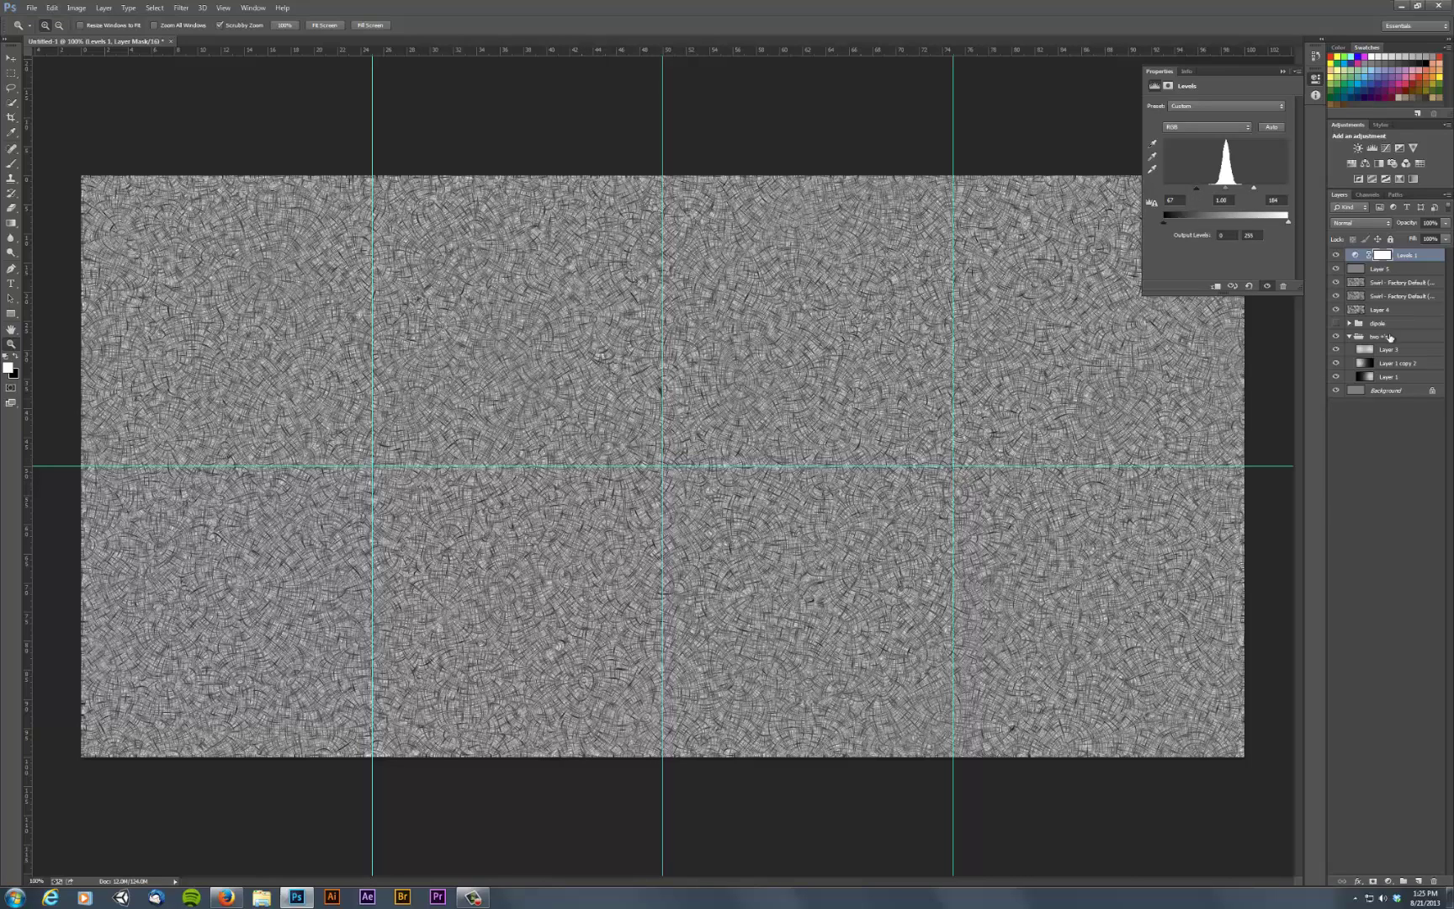
right_click(1418, 257)
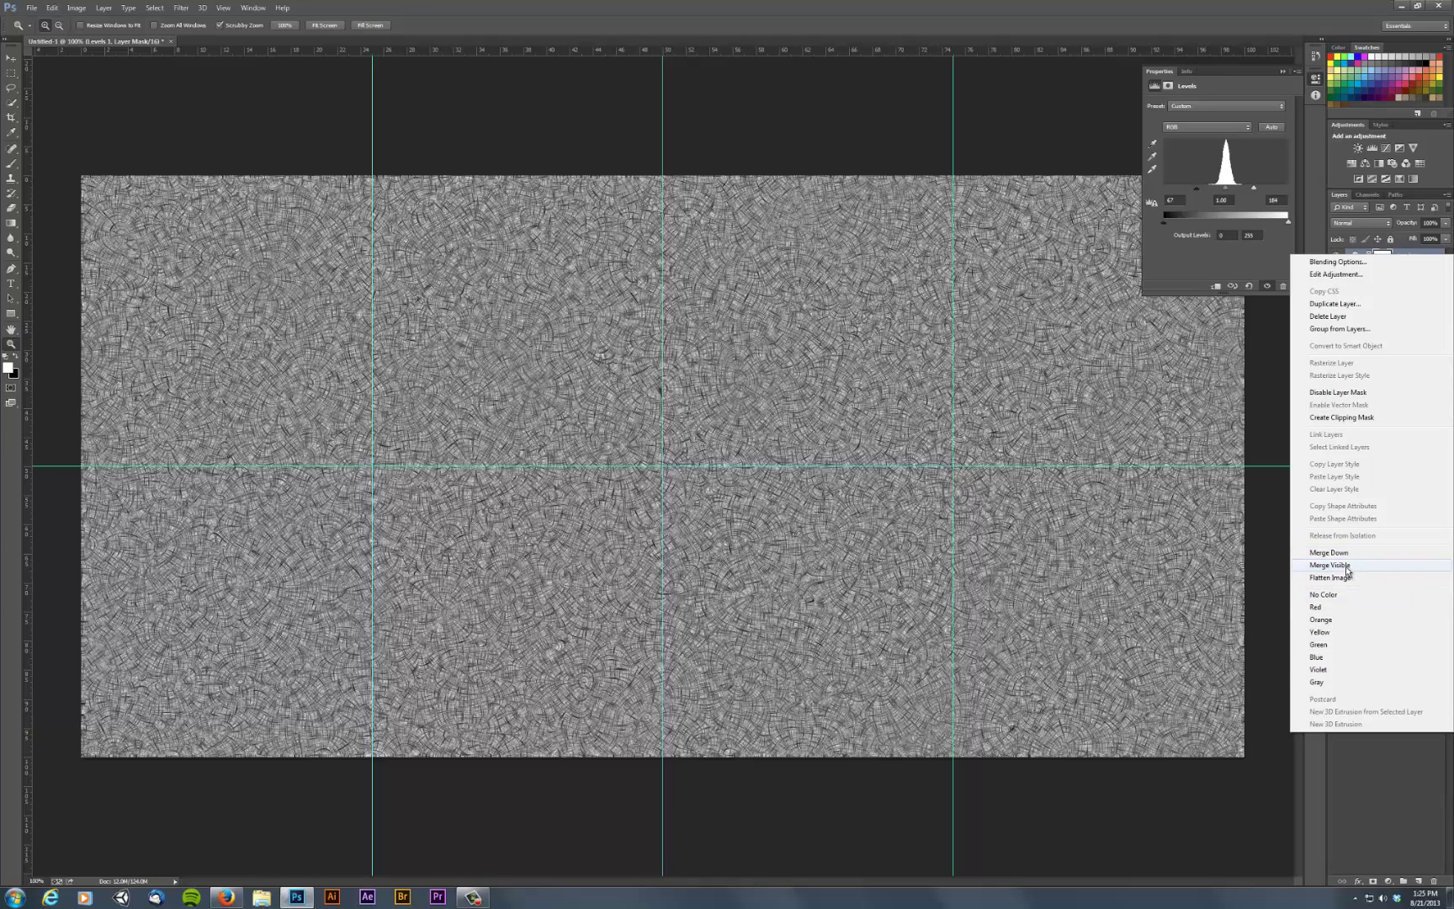
click(1337, 552)
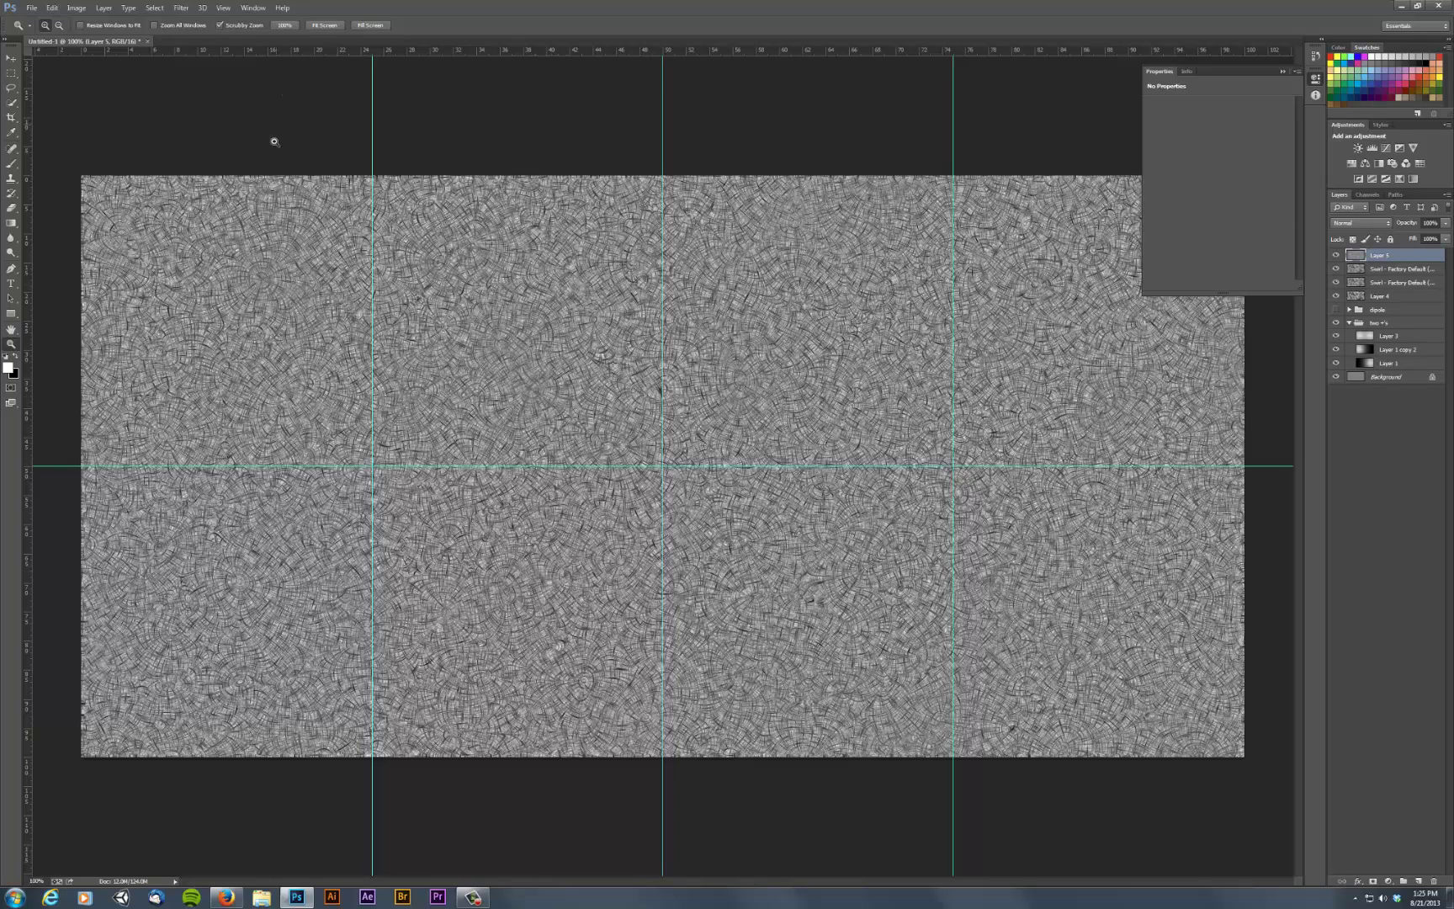
Step: Run Topaz InFocus on Layer 5 with Sharpen Sharpness set to 0.15
click(182, 8)
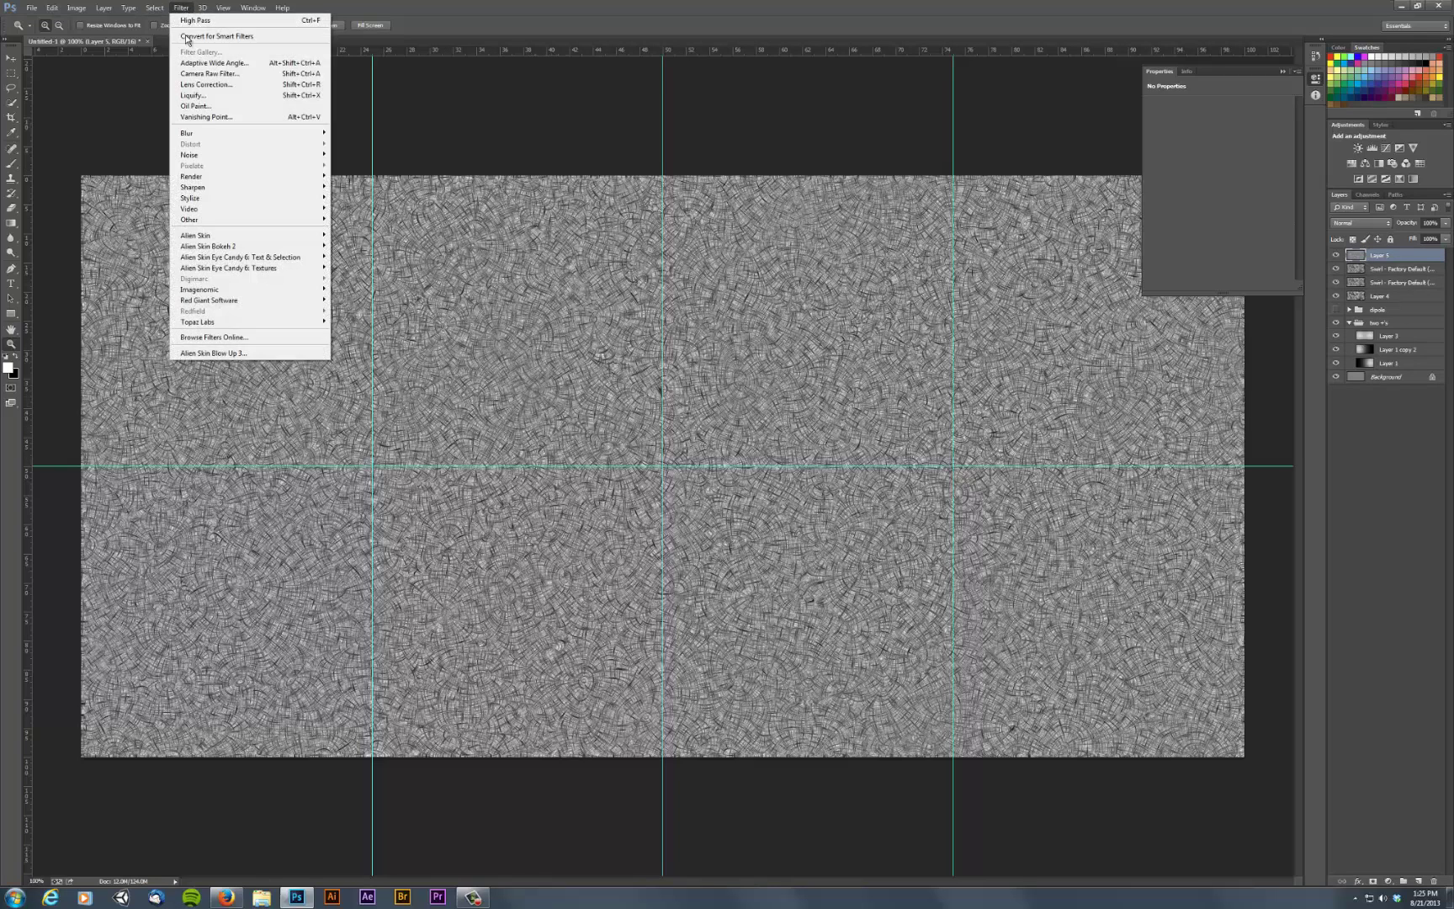
mouse_move(209, 326)
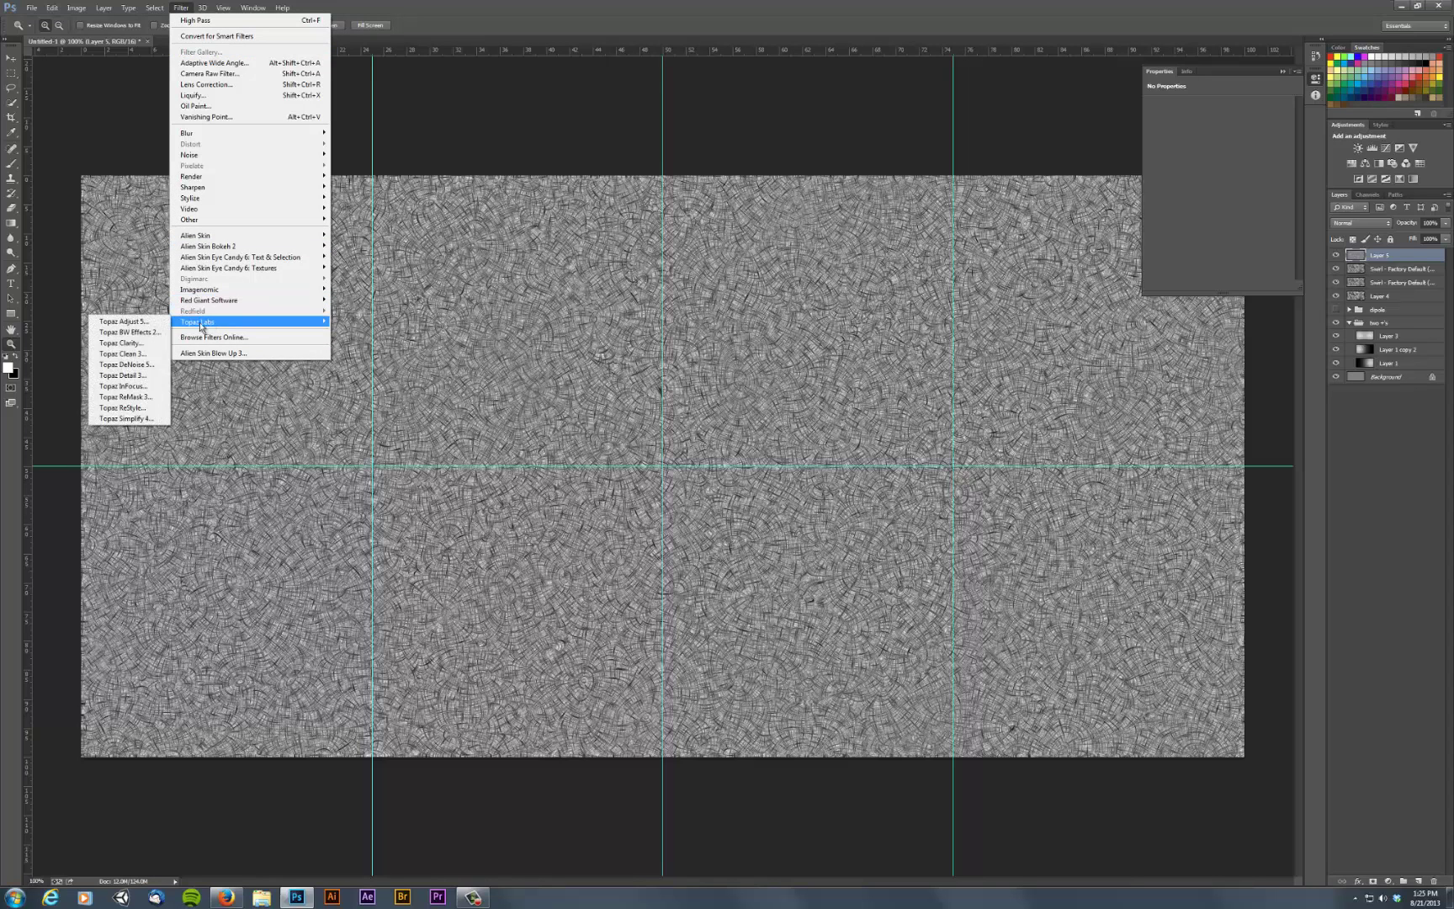
click(135, 388)
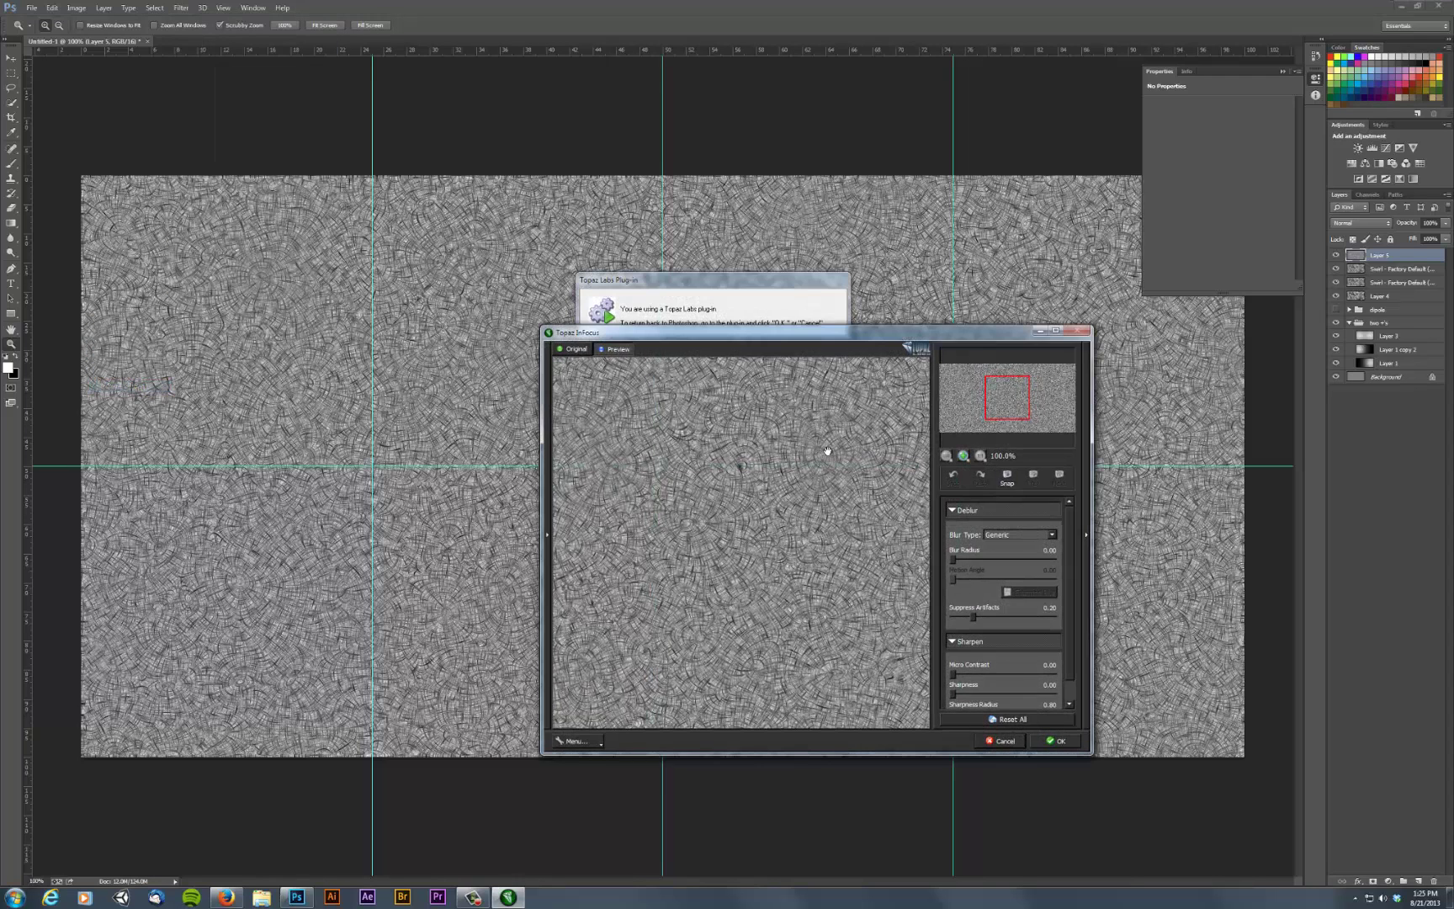
scroll(1065, 629, down, 1)
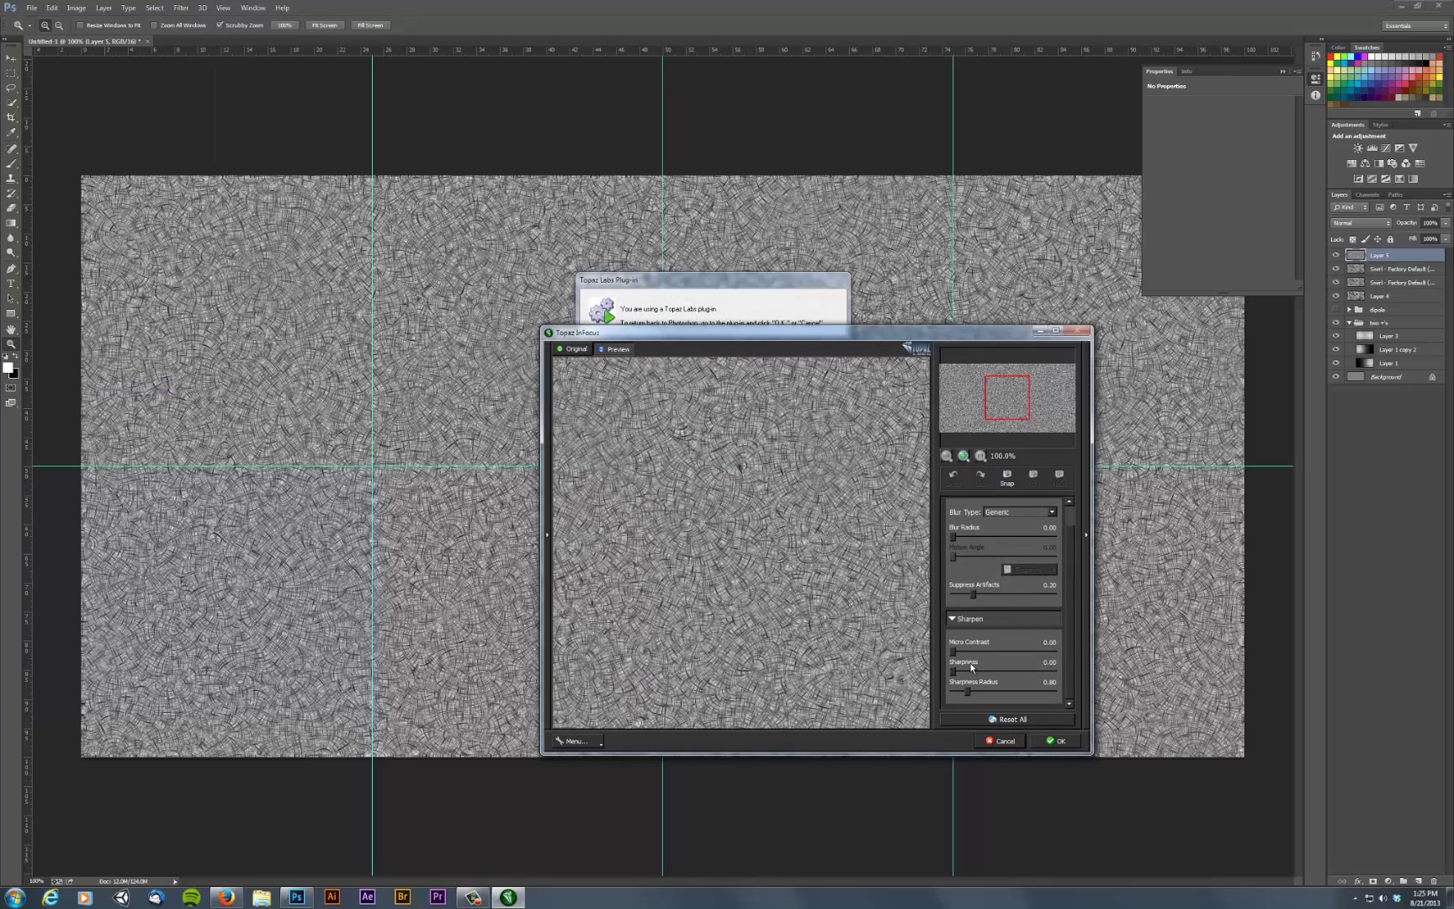
drag(955, 673, 963, 651)
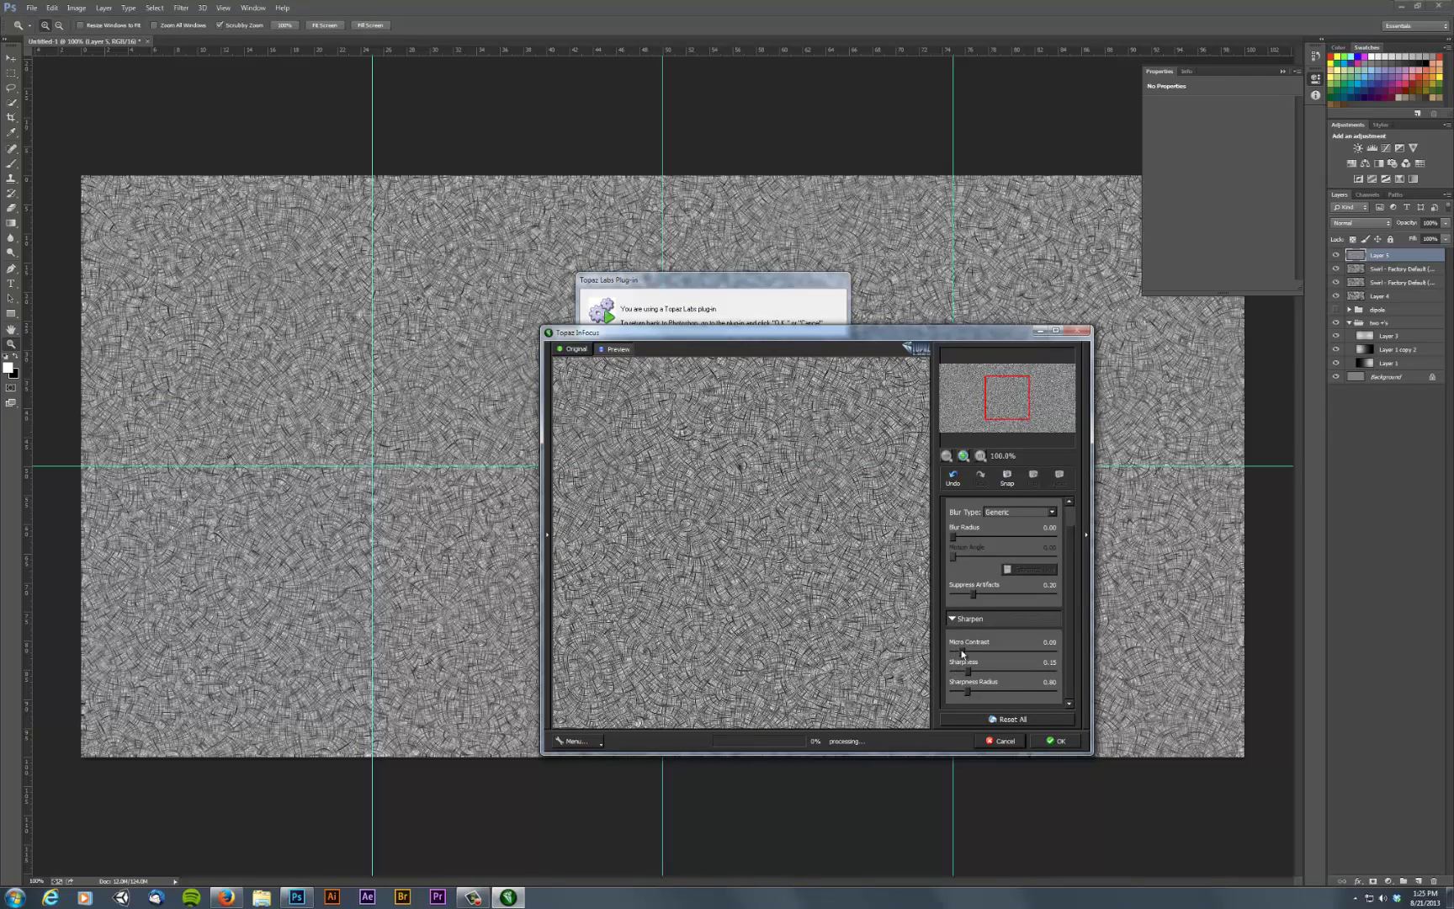
click(1056, 742)
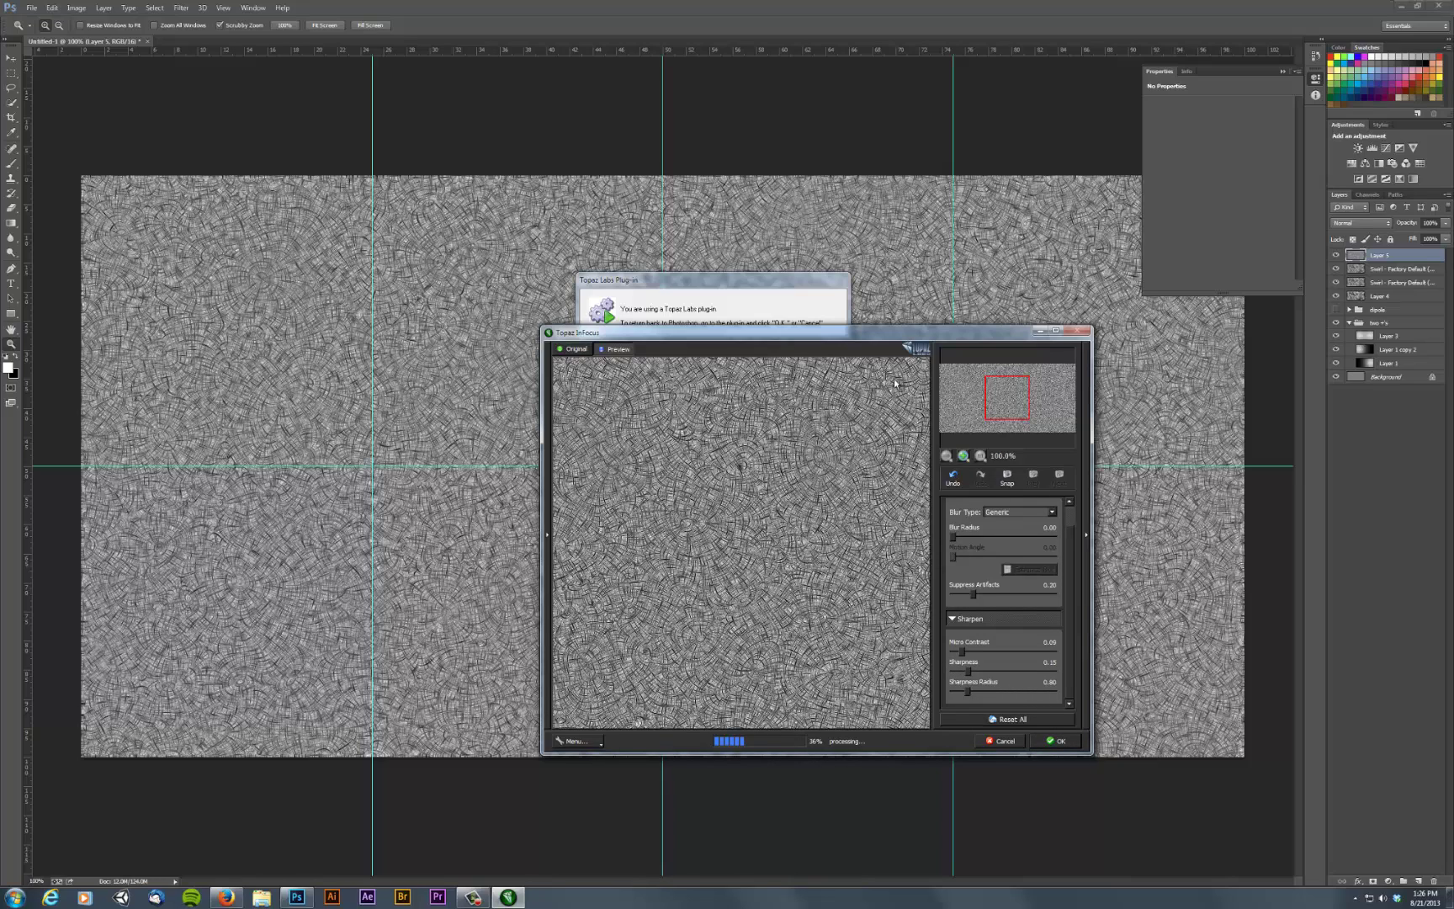